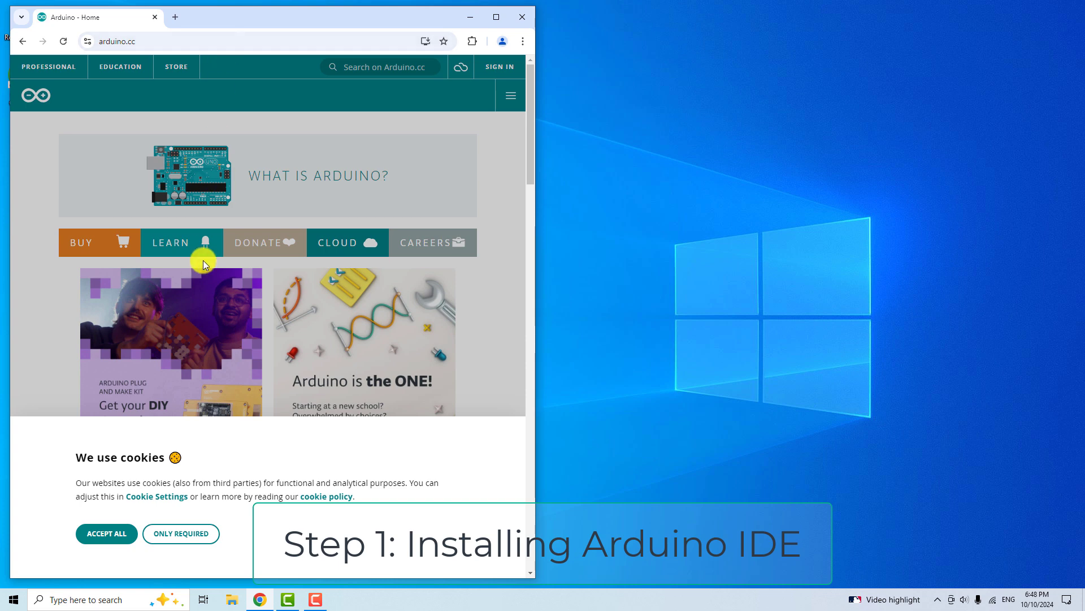
Accept the site's cookies and download the Arduino IDE 2.3.3 Windows 64-bit installer to Downloads without donating or subscribing.
click(107, 534)
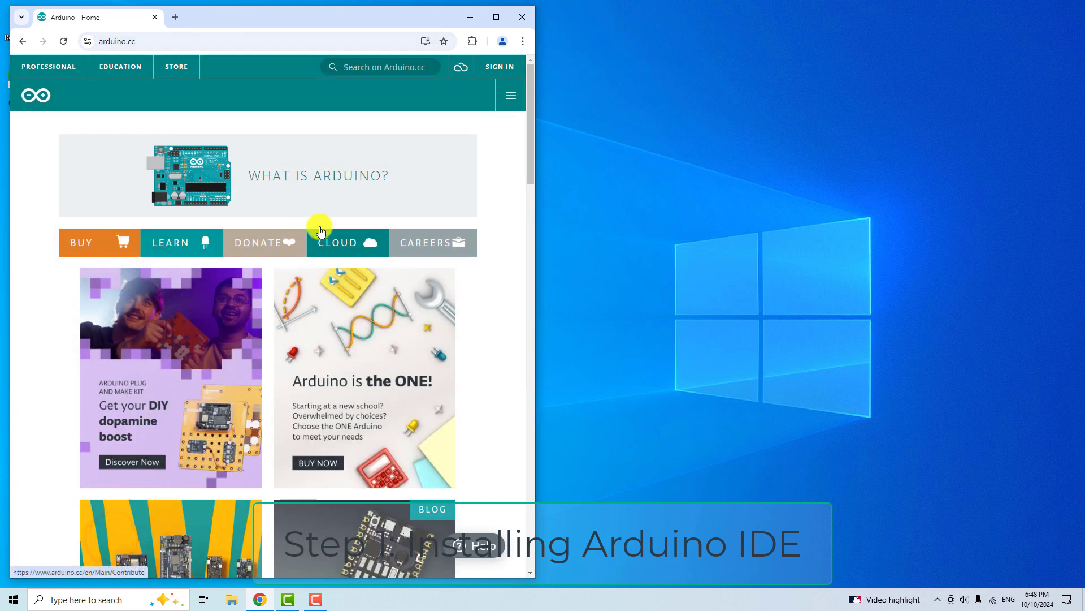
click(516, 94)
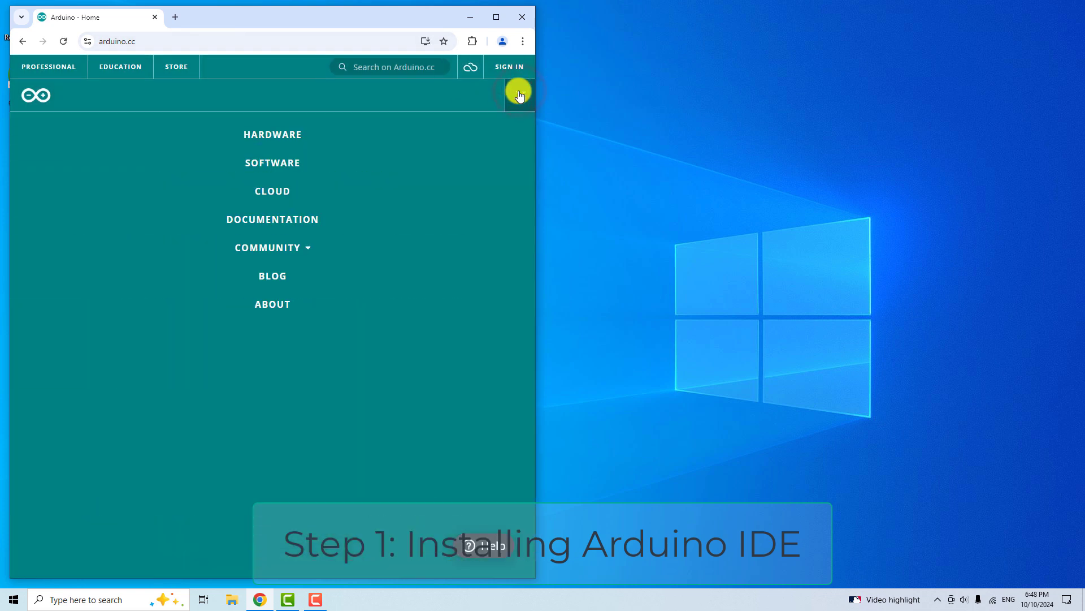
click(285, 165)
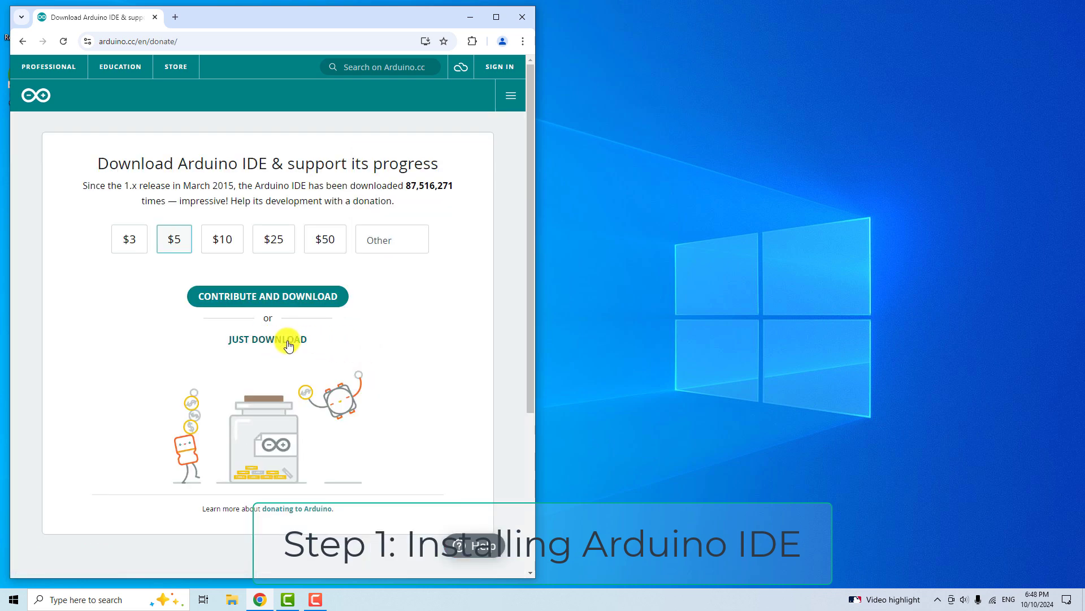
click(273, 339)
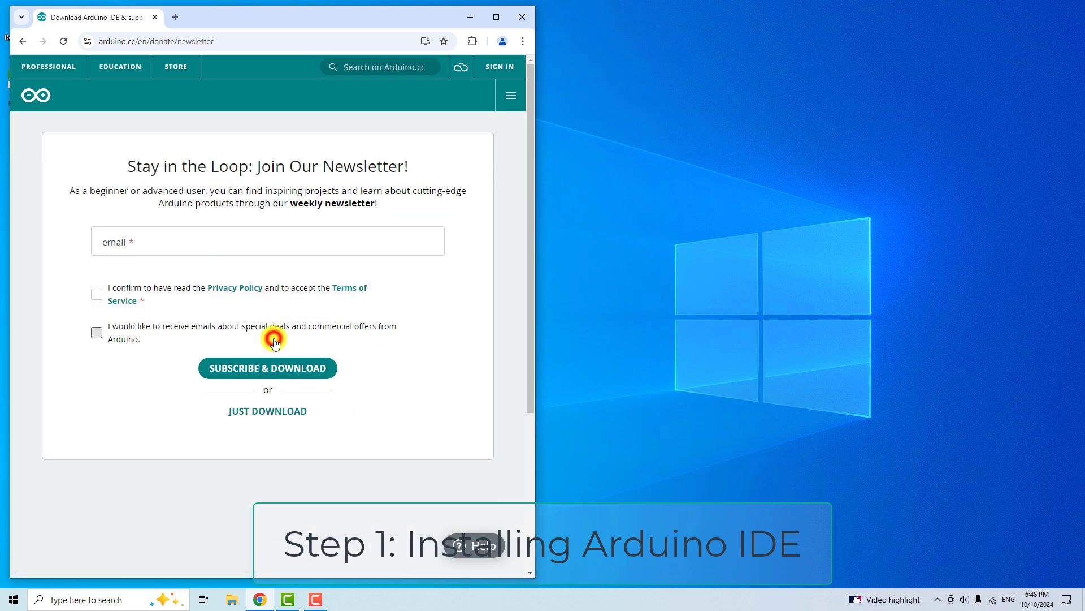
click(275, 412)
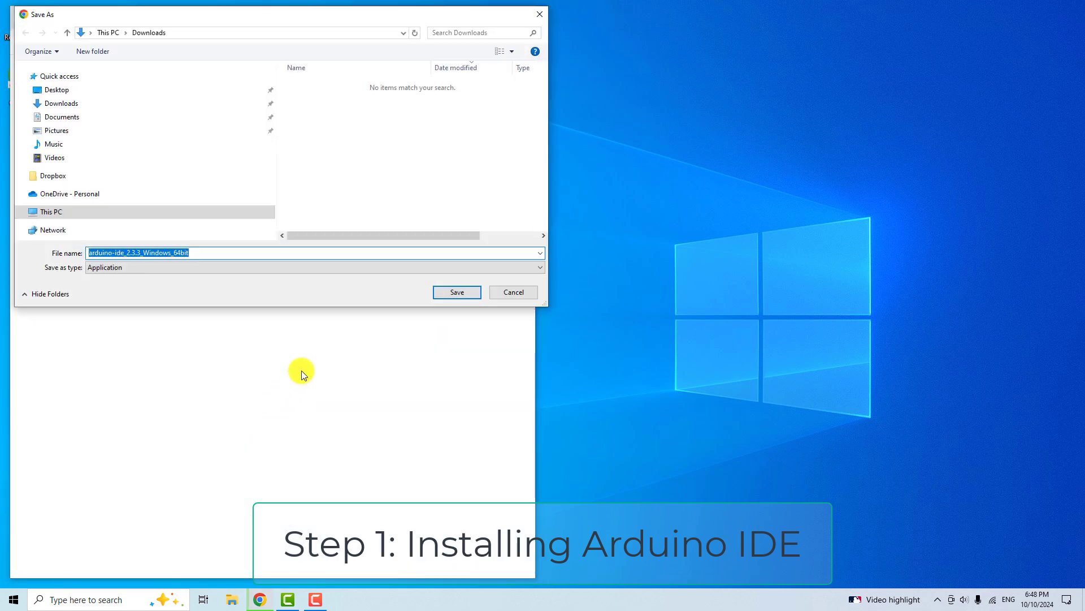
click(456, 293)
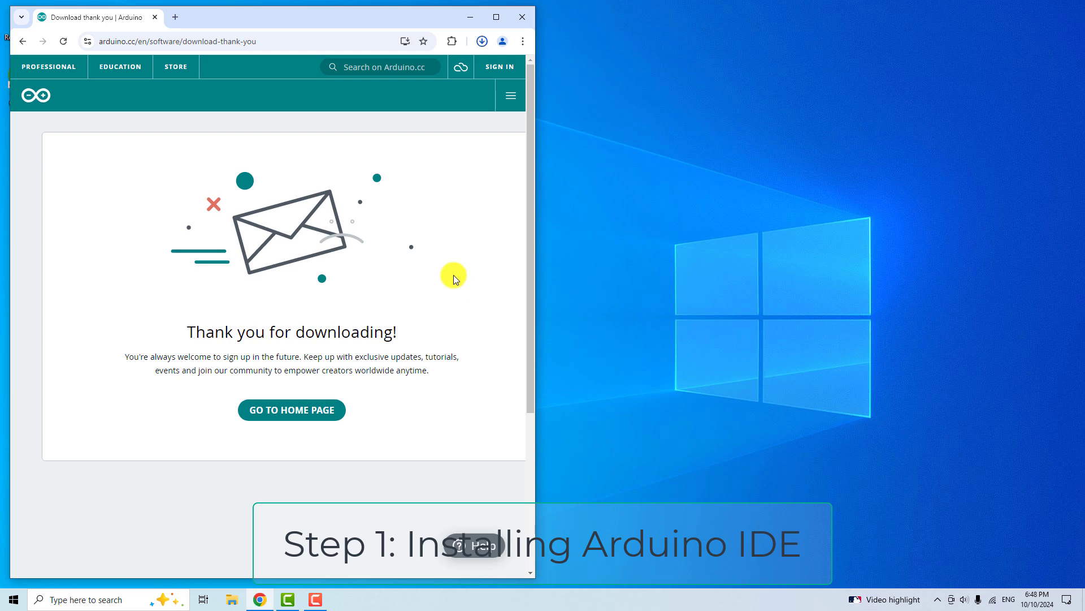
Run the downloaded arduino-ide_2.3.3_Windows_64bit installer, accept the license agreement, and install the IDE with the default options.
click(483, 42)
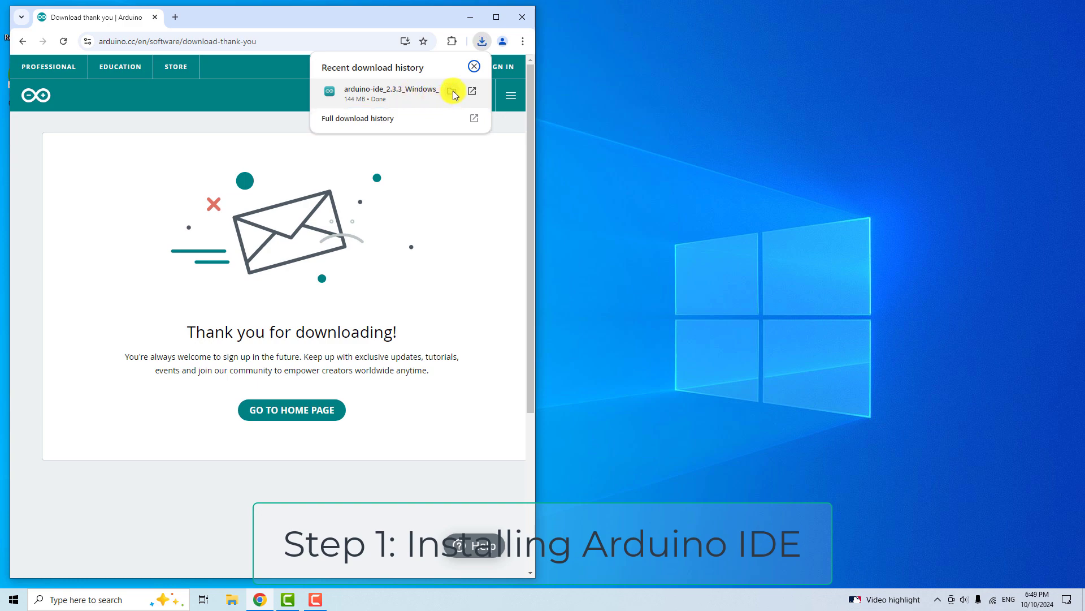
click(453, 91)
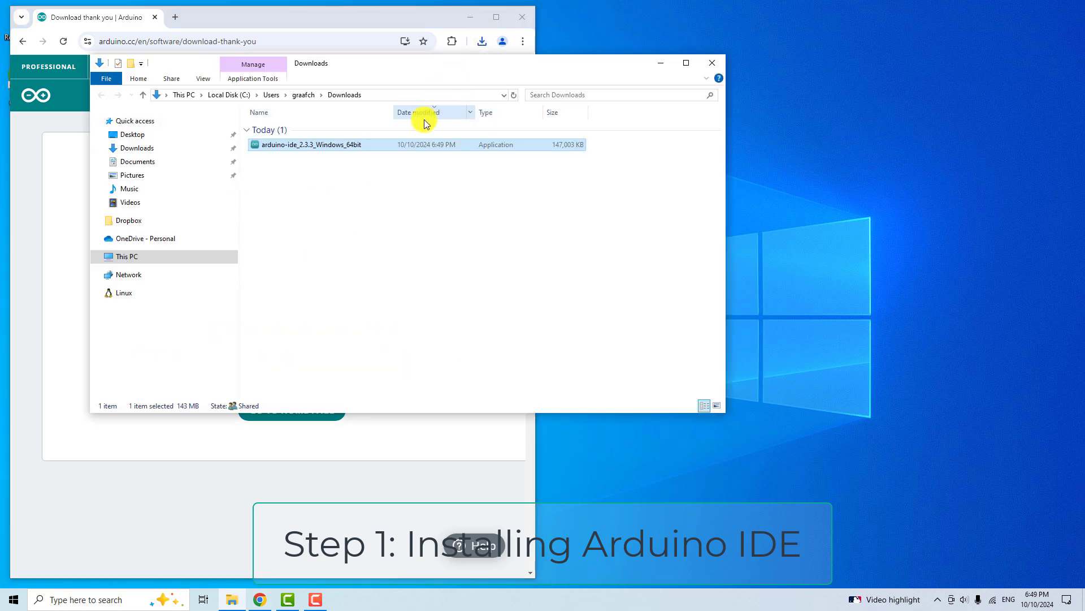
double_click(324, 144)
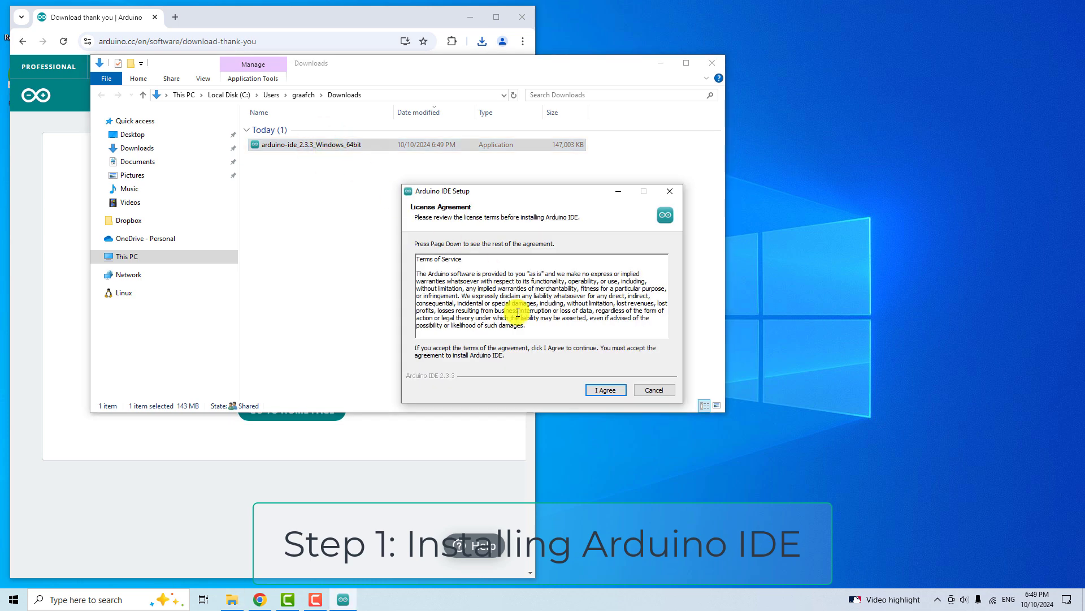
click(613, 392)
click(612, 391)
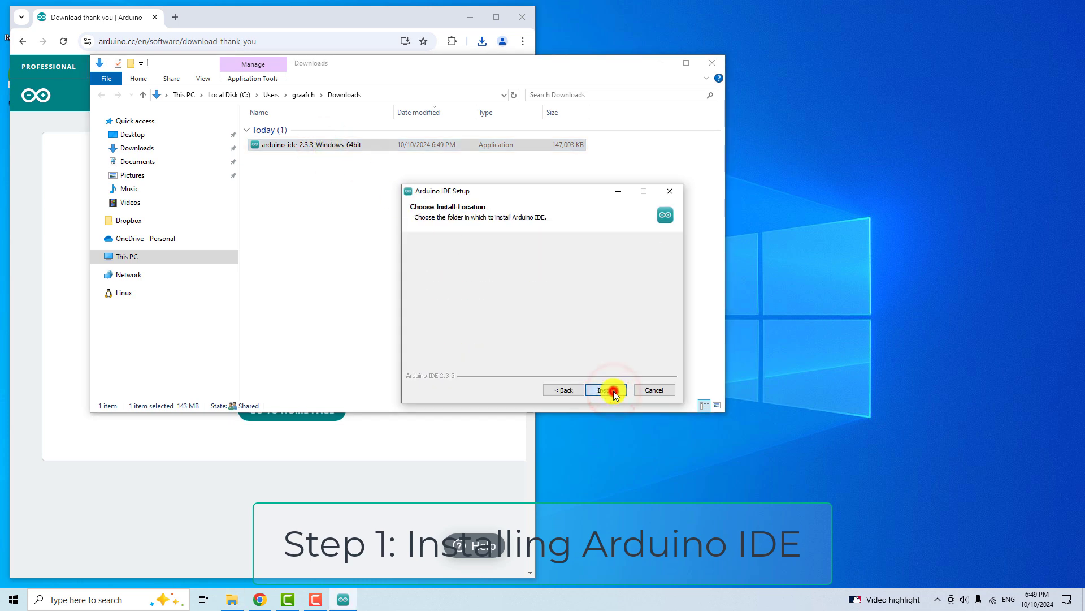
click(617, 389)
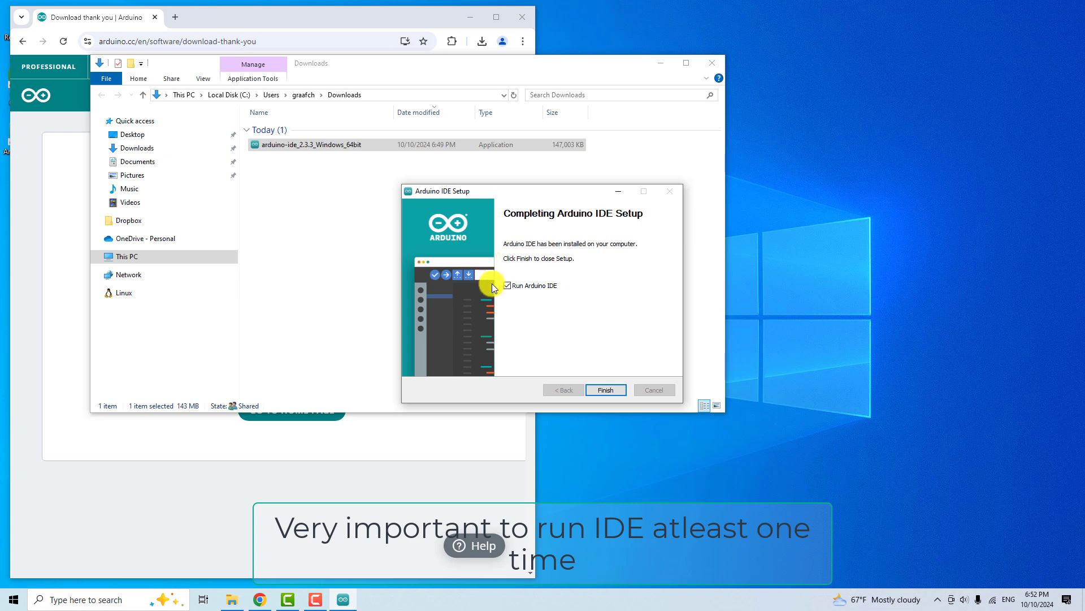
Finish the setup with Run Arduino IDE enabled, and close the IDE after its first launch.
click(609, 389)
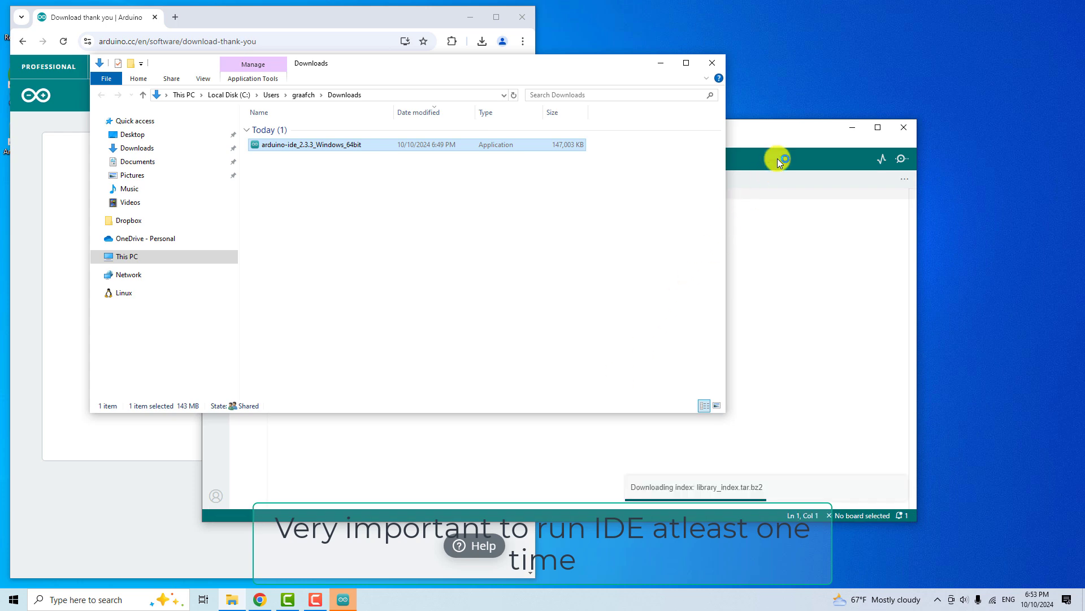
click(771, 130)
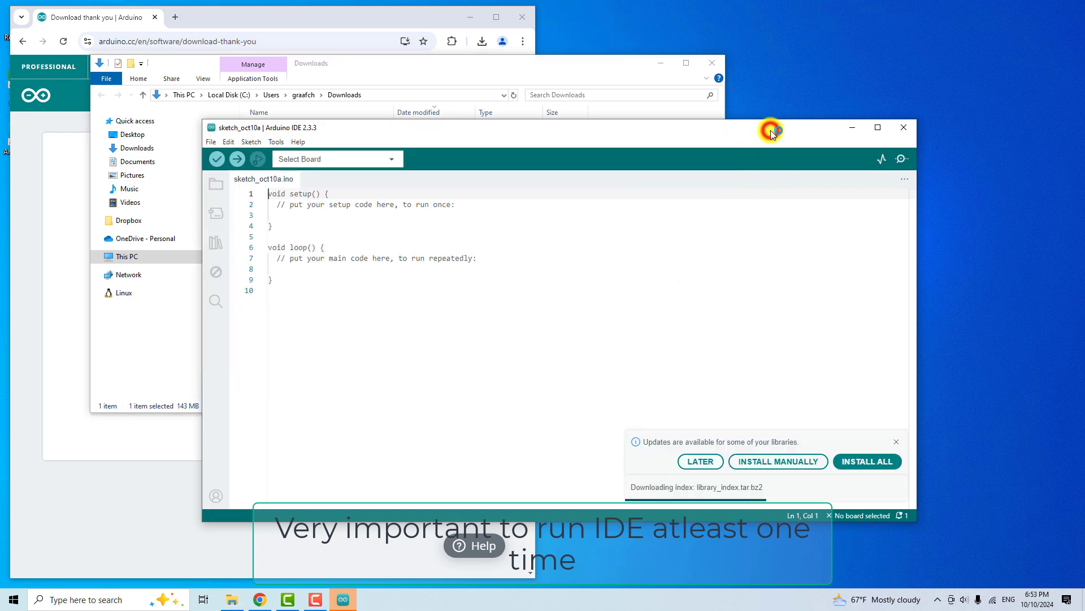
click(906, 127)
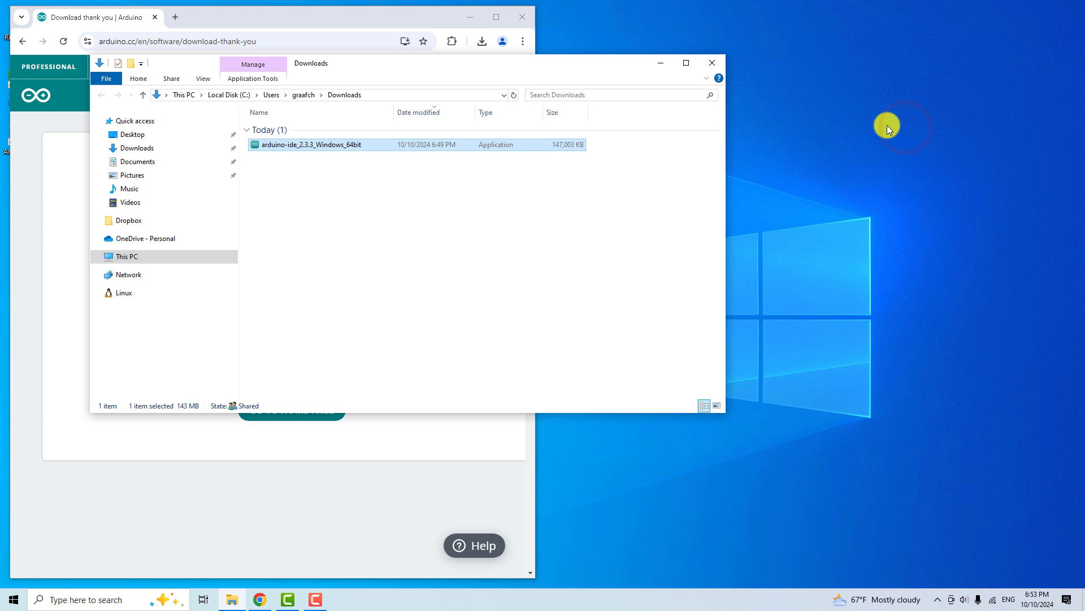
Return to the browser and open github.com/afch in a new tab.
click(198, 15)
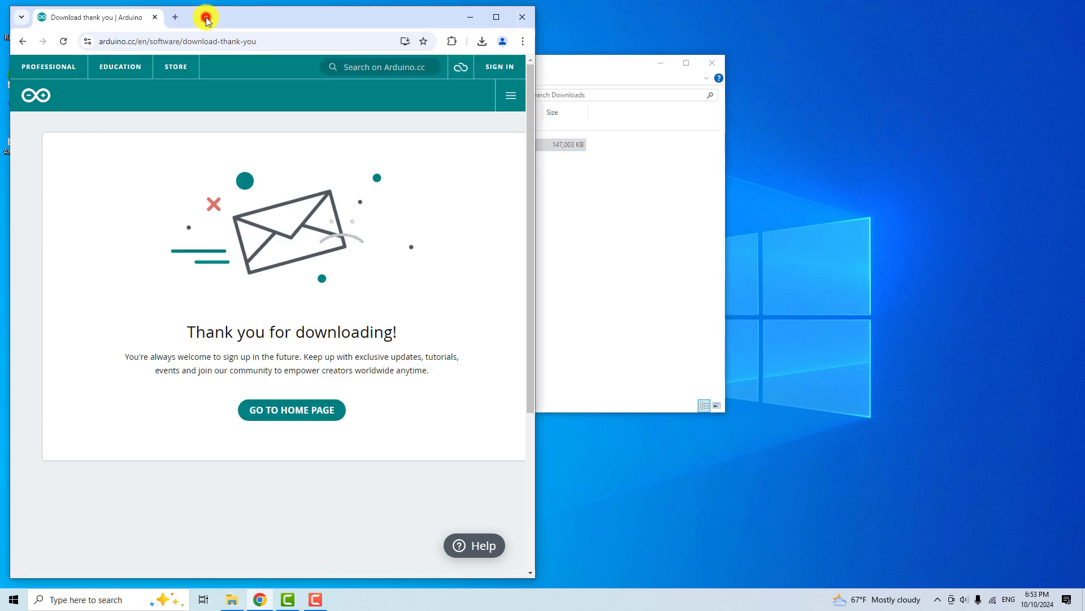
click(175, 18)
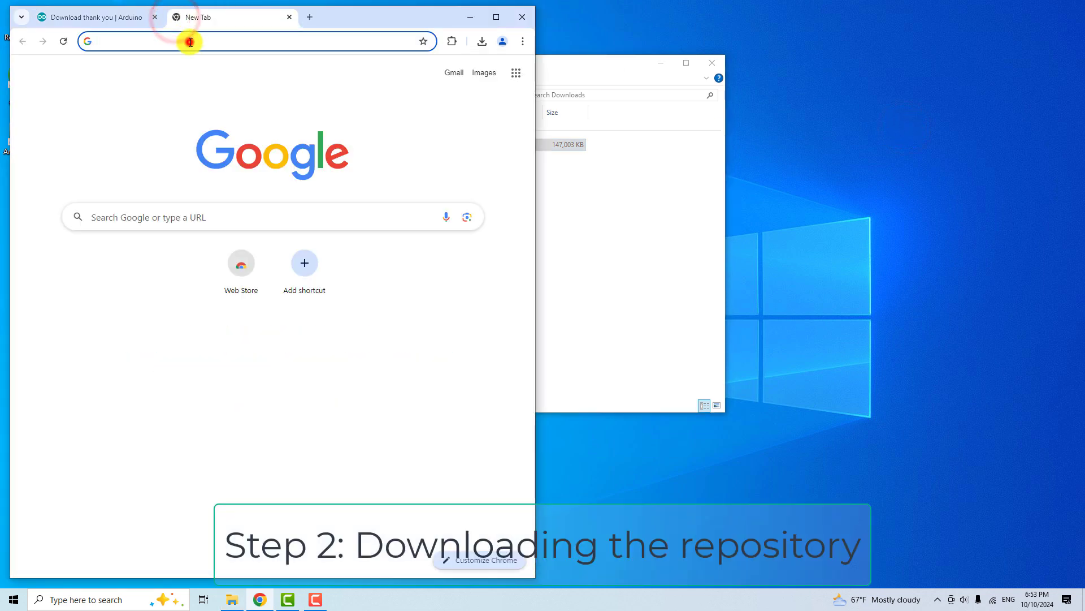
click(190, 43)
text(github)
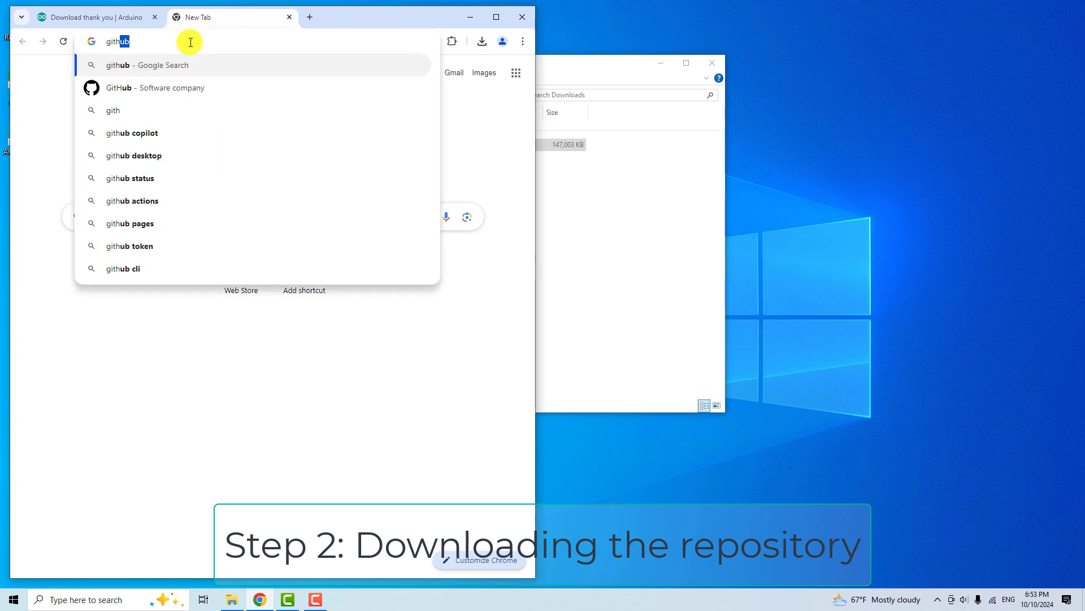
text(.)
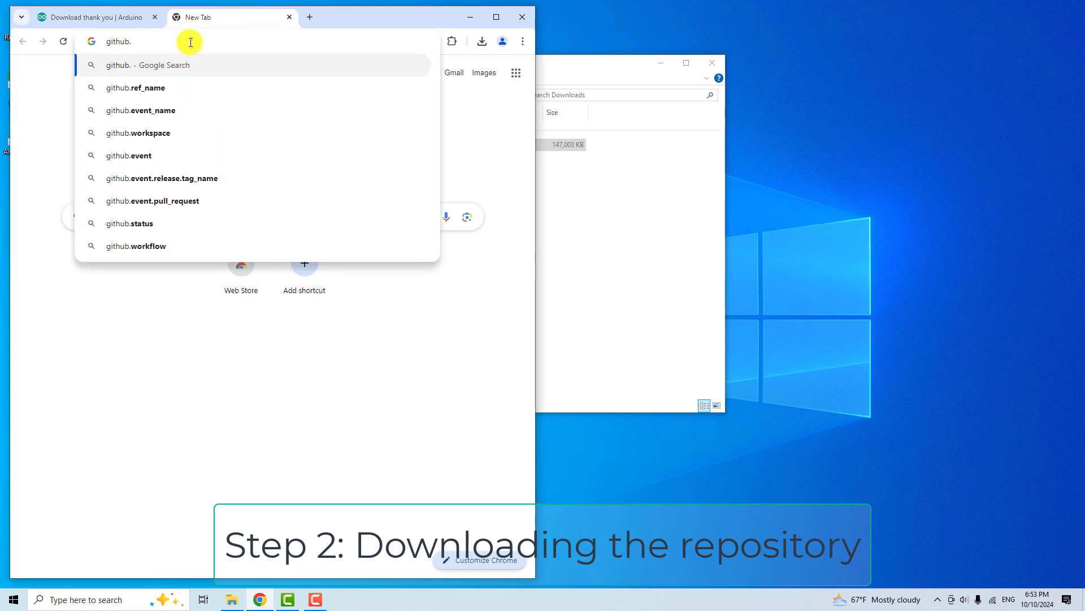
text(com/afch)
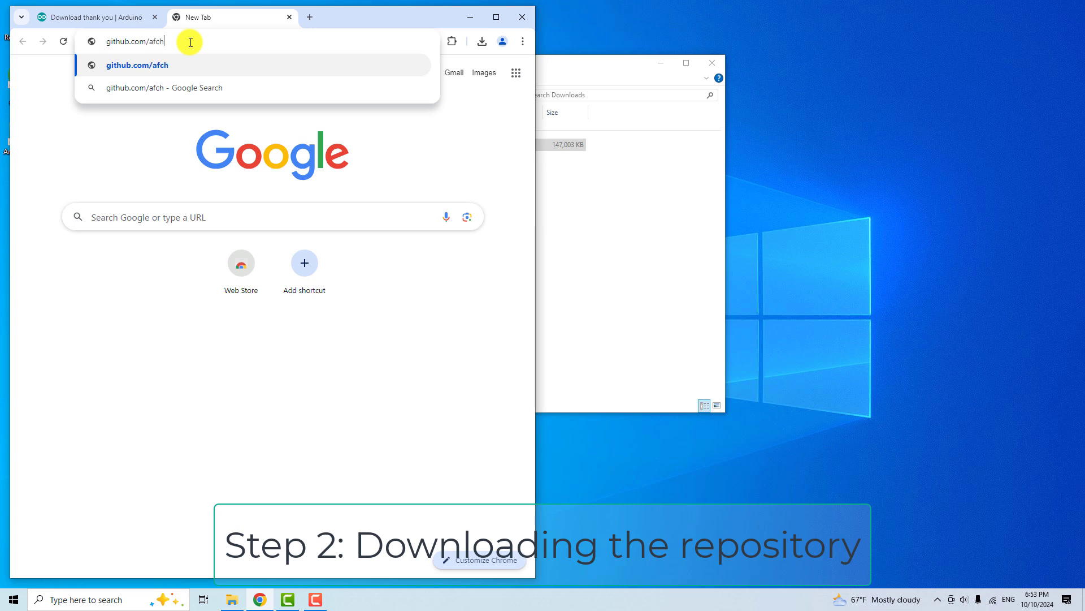
key(Return)
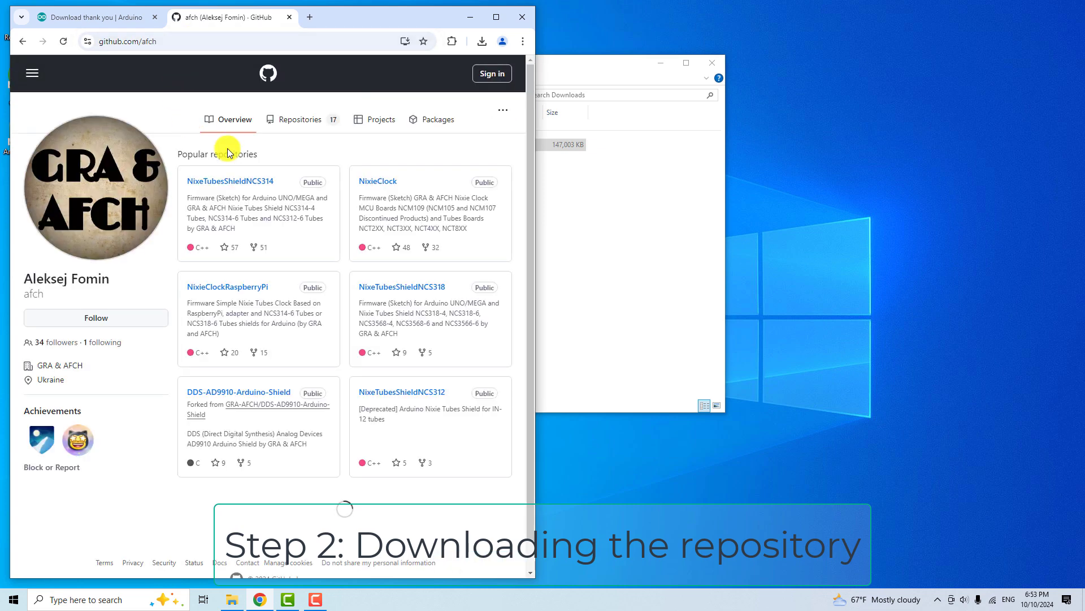
Open the DDS-AD9959-Arduino-Shield repository from the profile's list of repositories.
click(306, 119)
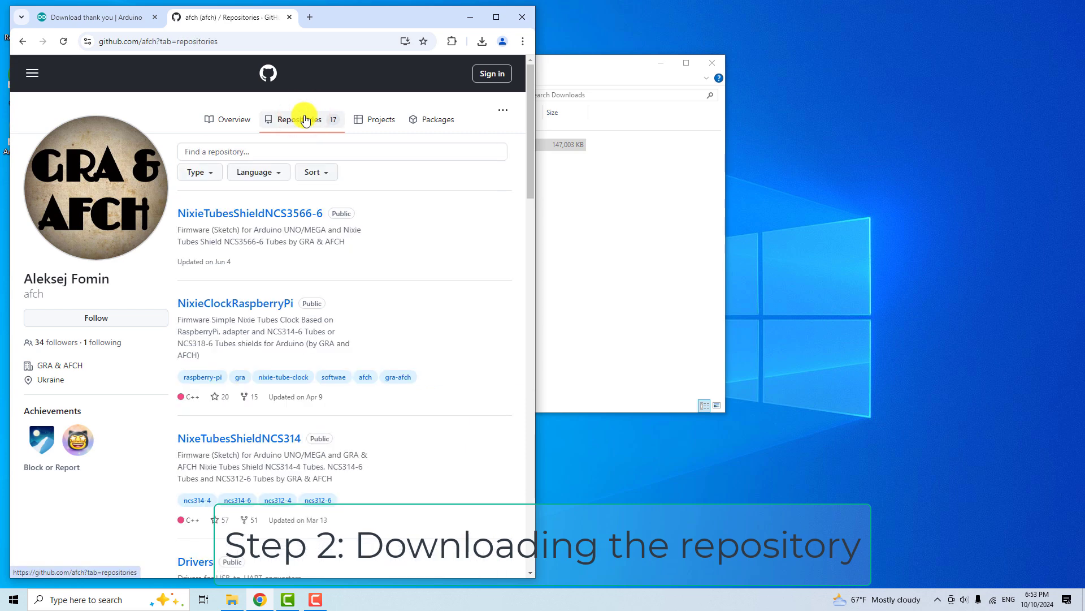
scroll(371, 246, down, 10)
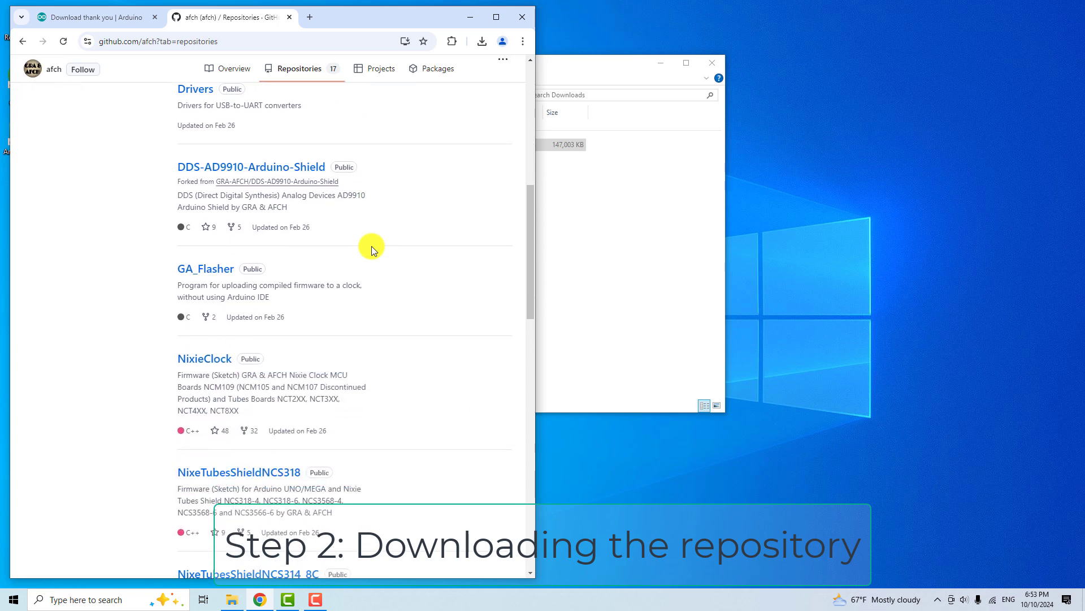
scroll(371, 246, down, 7)
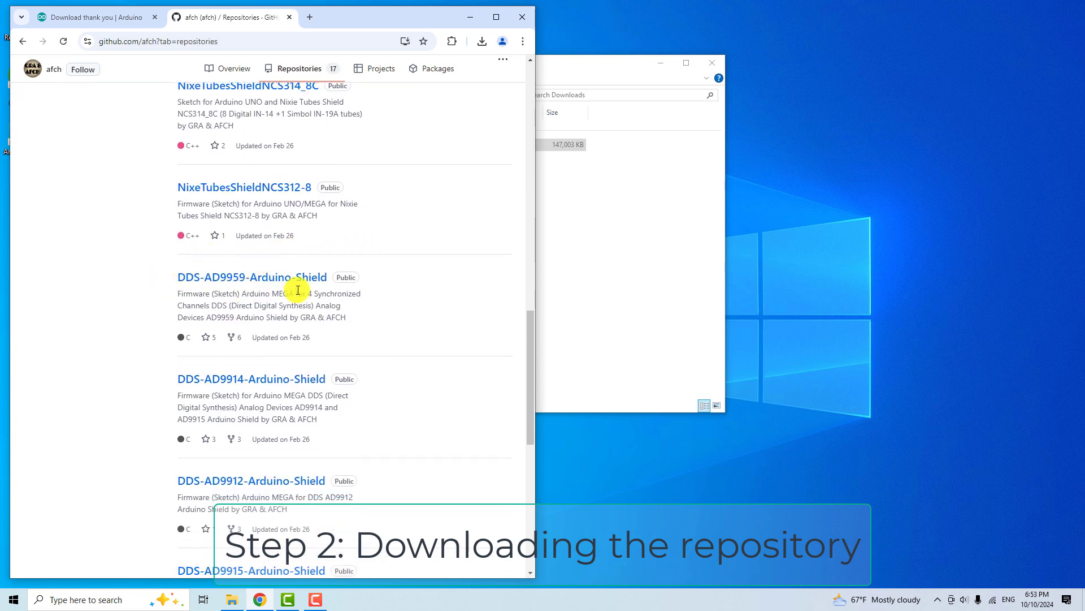
click(242, 281)
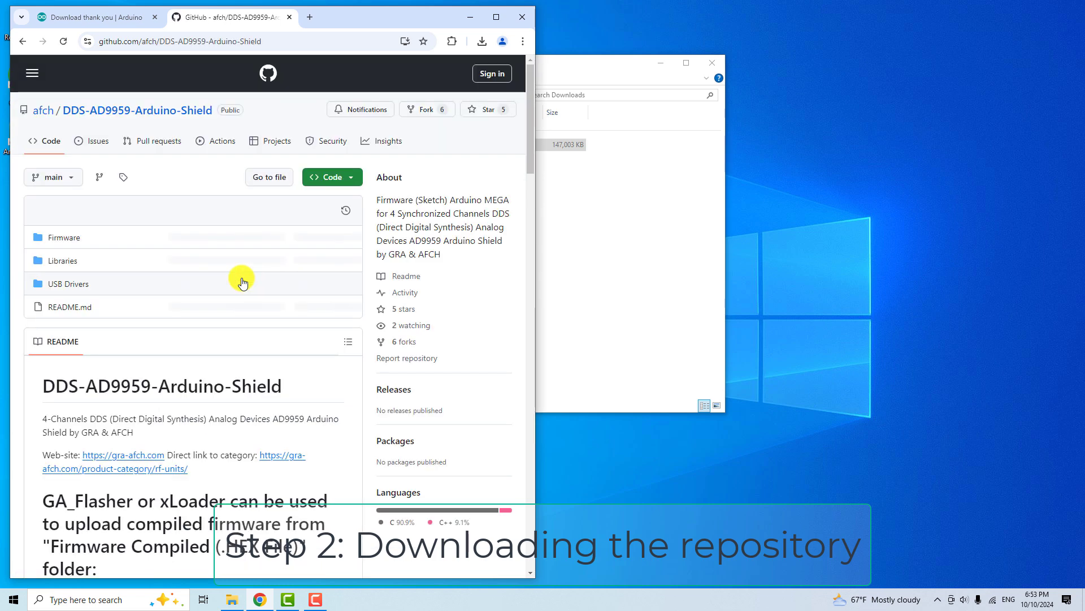
Download the DDS-AD9959-Arduino-Shield repository as a ZIP and save it as DDS-AD9959-Arduino-Shield-main in Downloads.
click(347, 181)
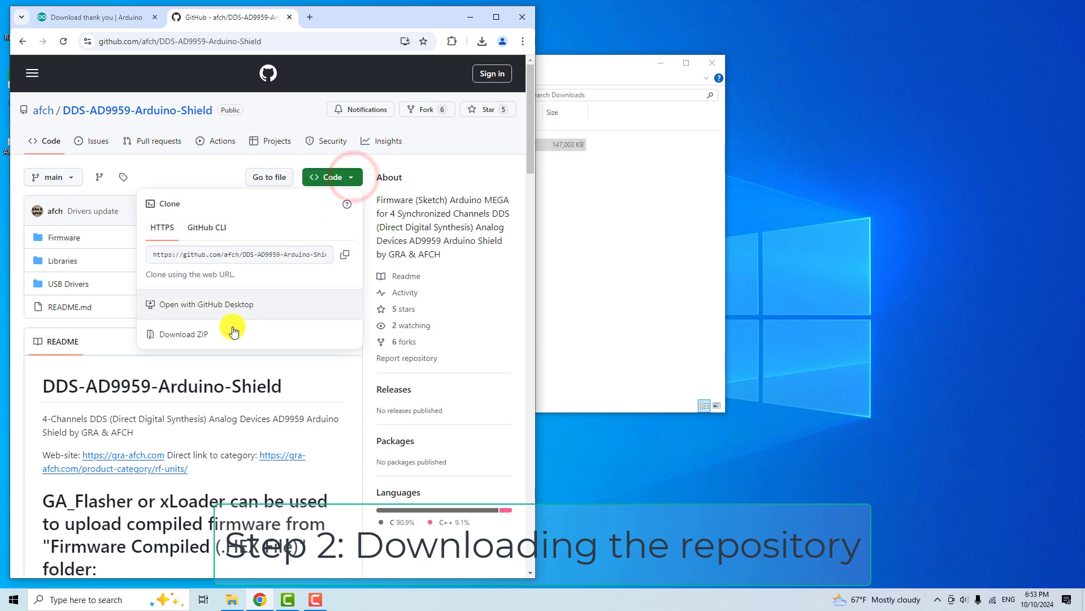
click(187, 335)
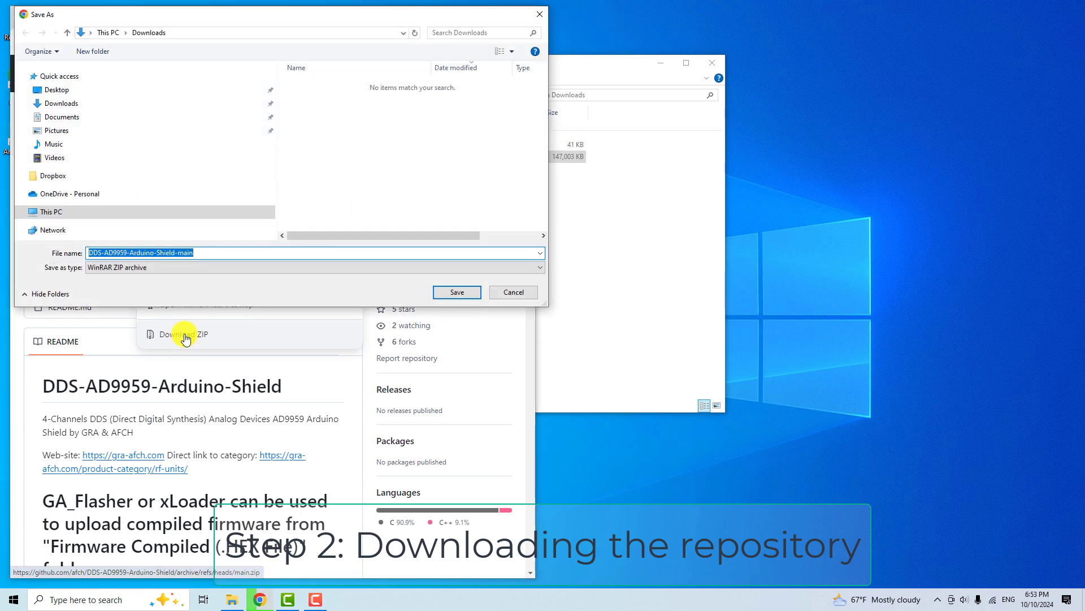
click(450, 293)
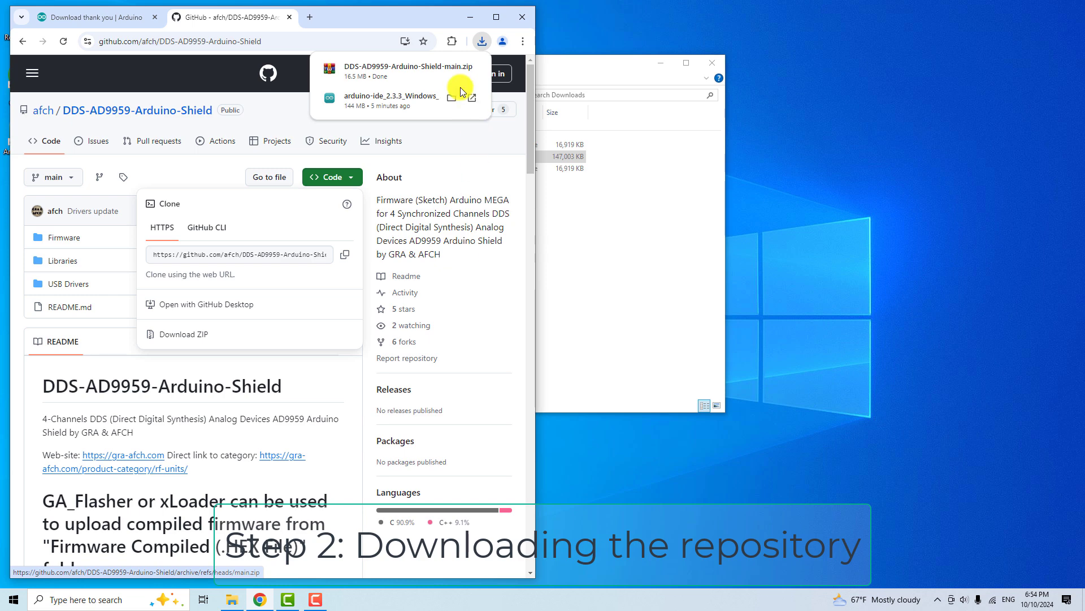
Show the downloaded DDS-AD9959-Arduino-Shield-main archive in its folder and extract it directly into Downloads.
click(452, 69)
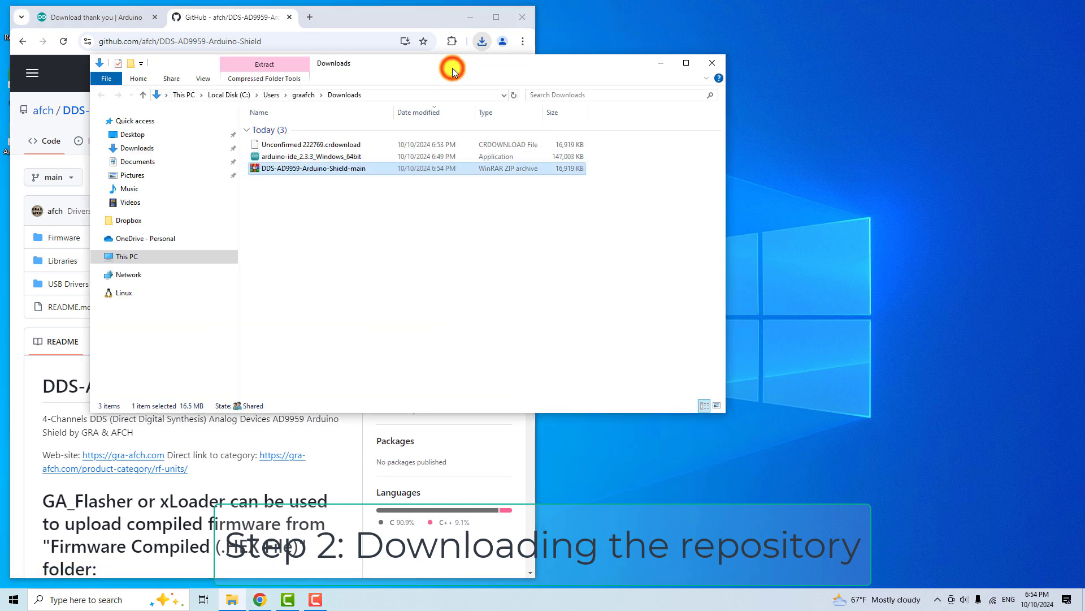
right_click(353, 173)
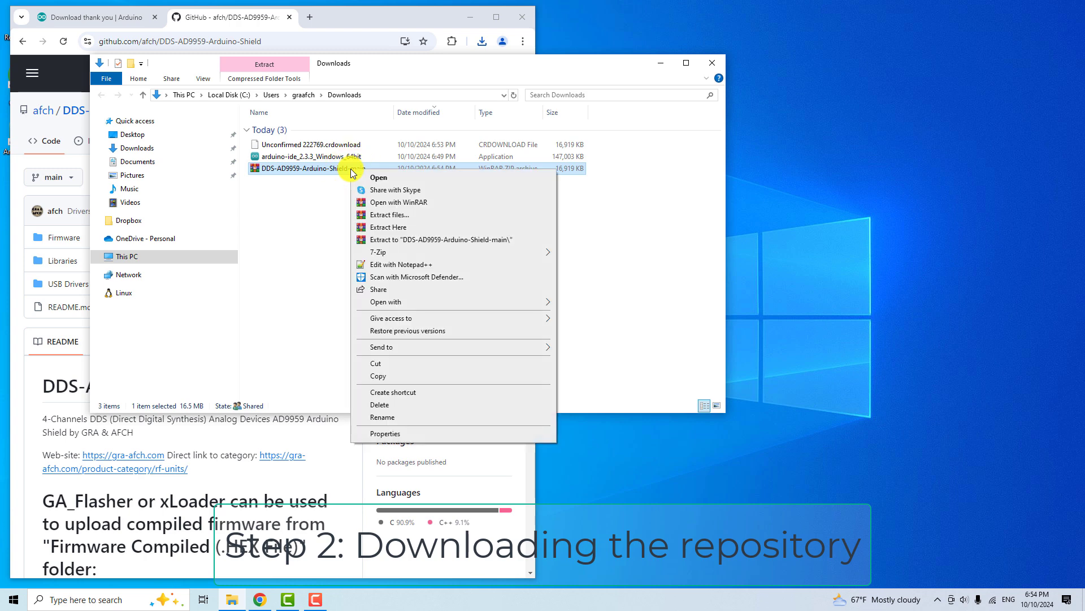
click(389, 226)
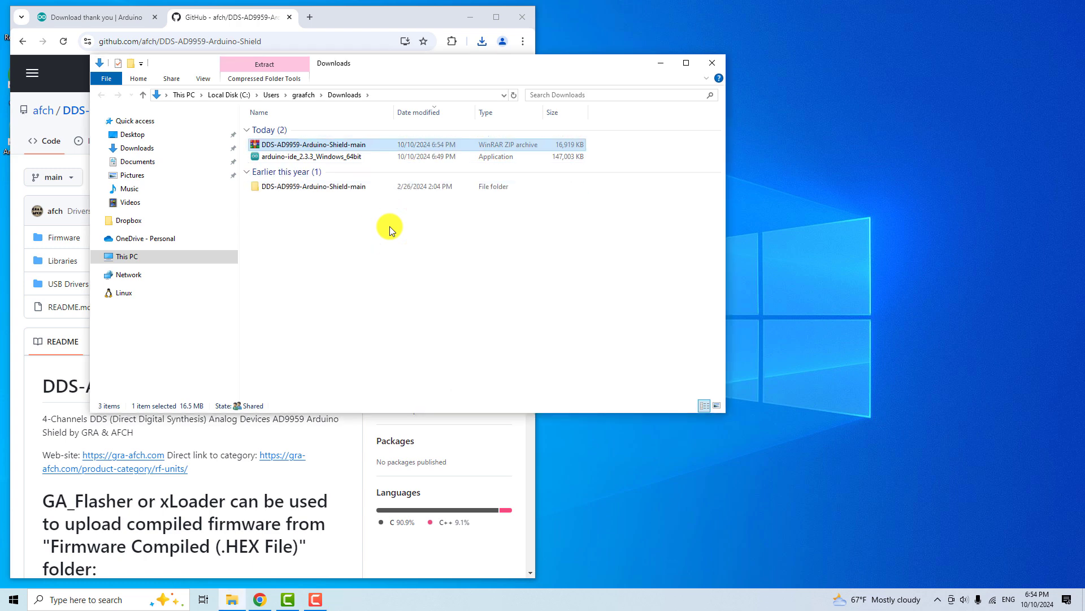
Open the Libraries folder inside the extracted DDS-AD9959-Arduino-Shield-main folder and move the file window to the middle of the desktop.
click(351, 190)
double_click(351, 191)
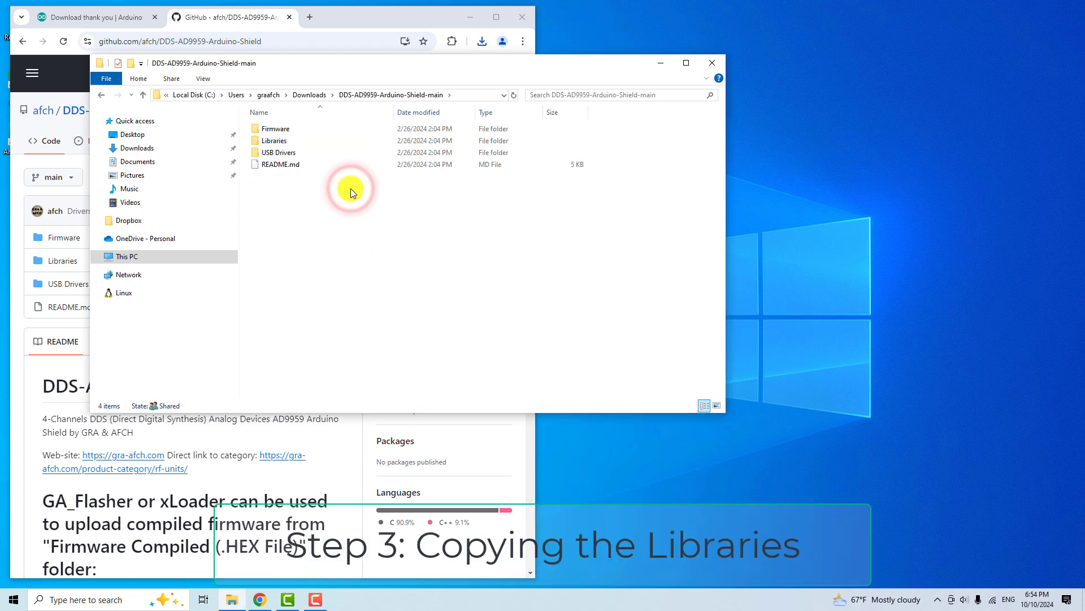
double_click(273, 141)
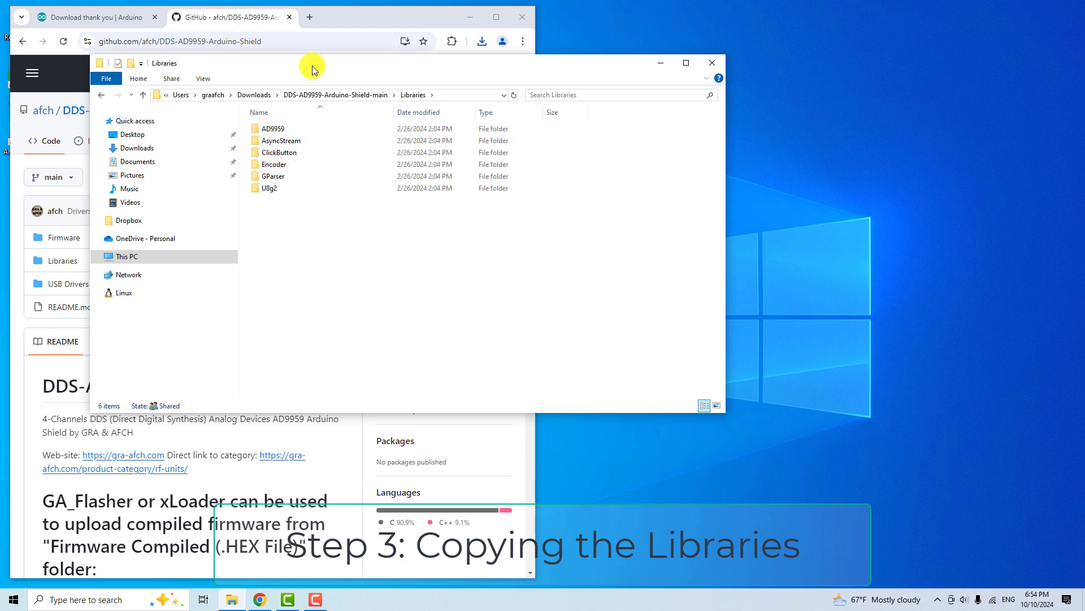
mouse_move(312, 65)
mouse_down()
mouse_move(474, 108)
mouse_move(610, 113)
mouse_up()
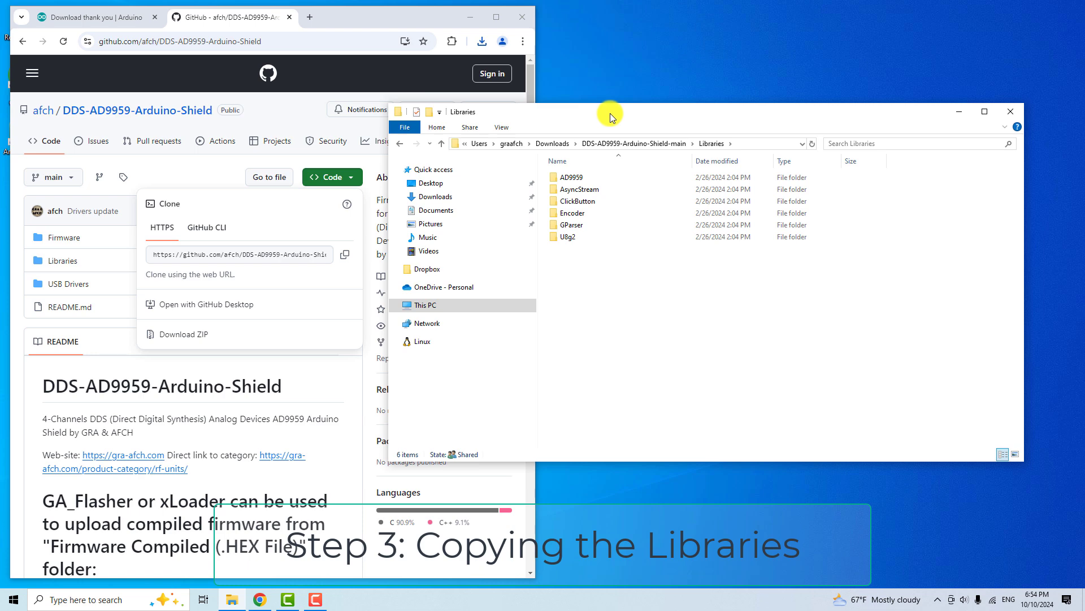
Copy all the library folders, from AD9959 to U8g2, in the extracted repository's Libraries folder.
drag(612, 261, 575, 178)
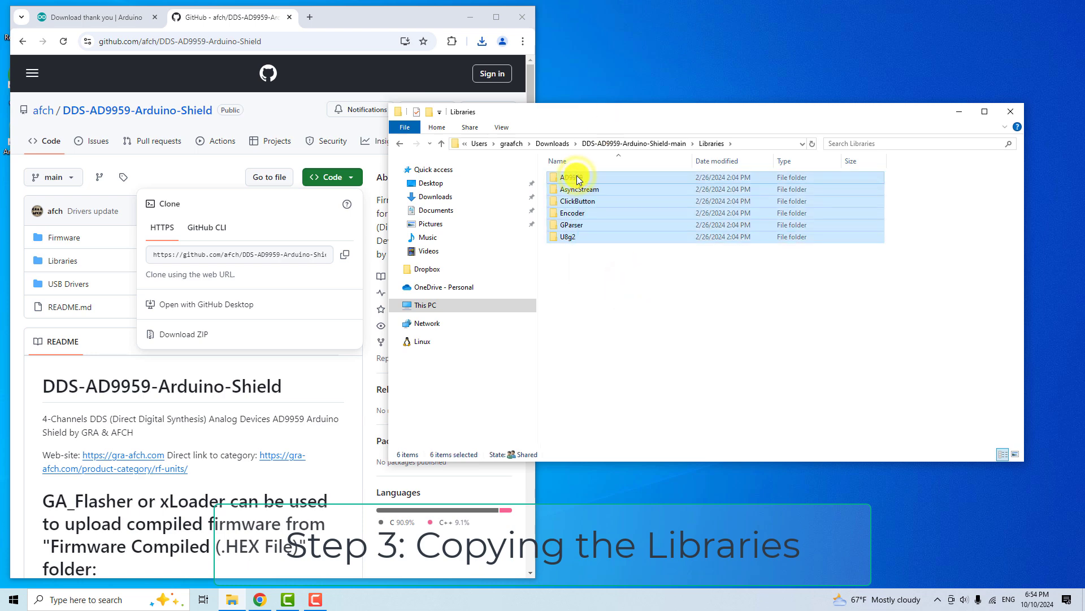
right_click(579, 179)
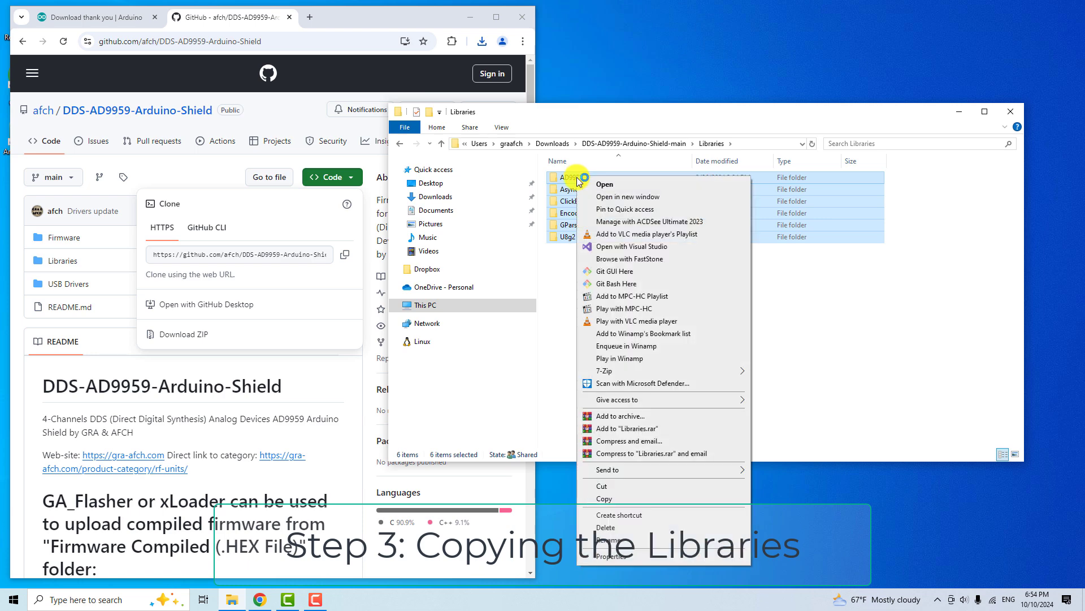
click(613, 500)
click(714, 474)
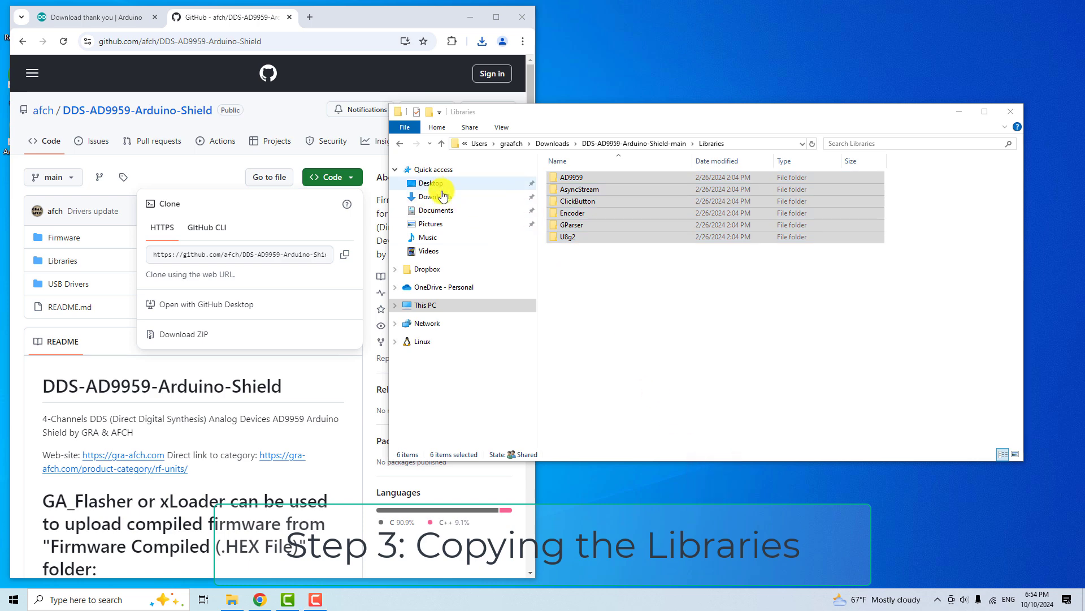
Paste the copied library folders into the Libraries folder of Documents > Arduino and close the browser window.
click(436, 210)
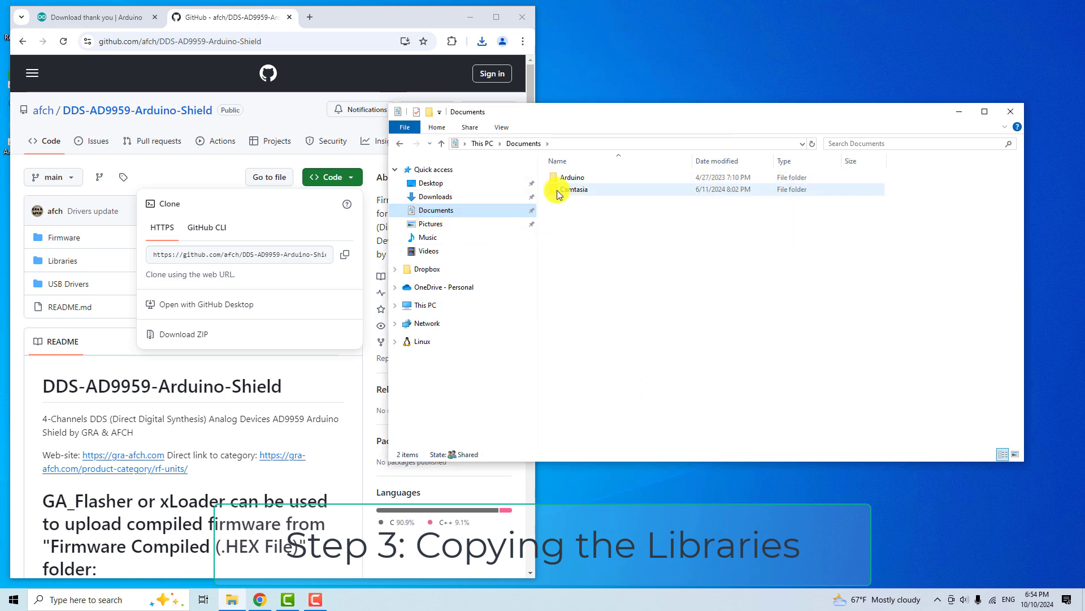
click(582, 179)
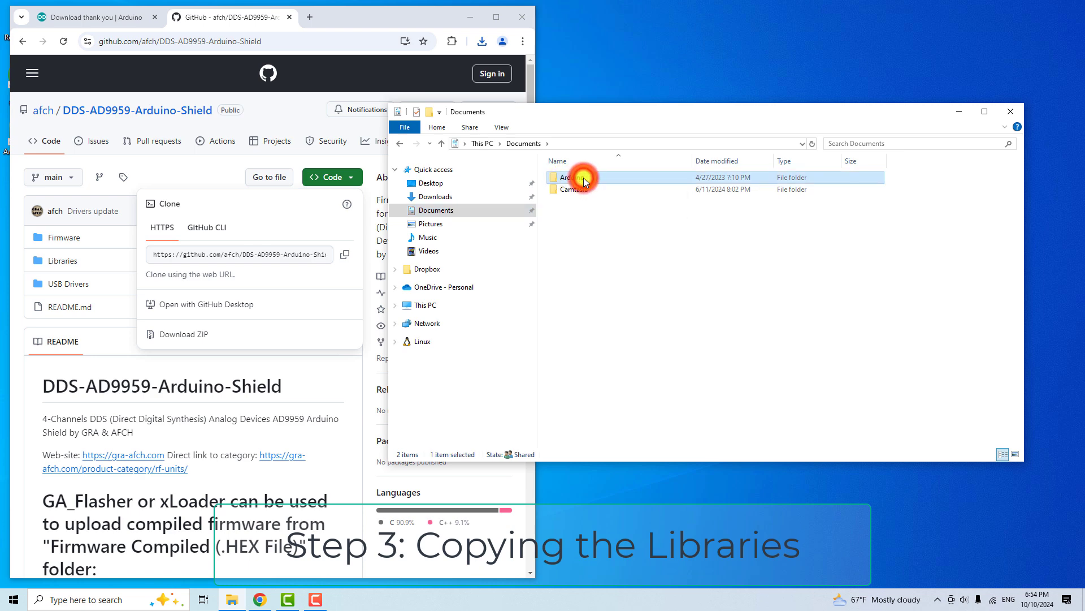
double_click(584, 179)
click(581, 192)
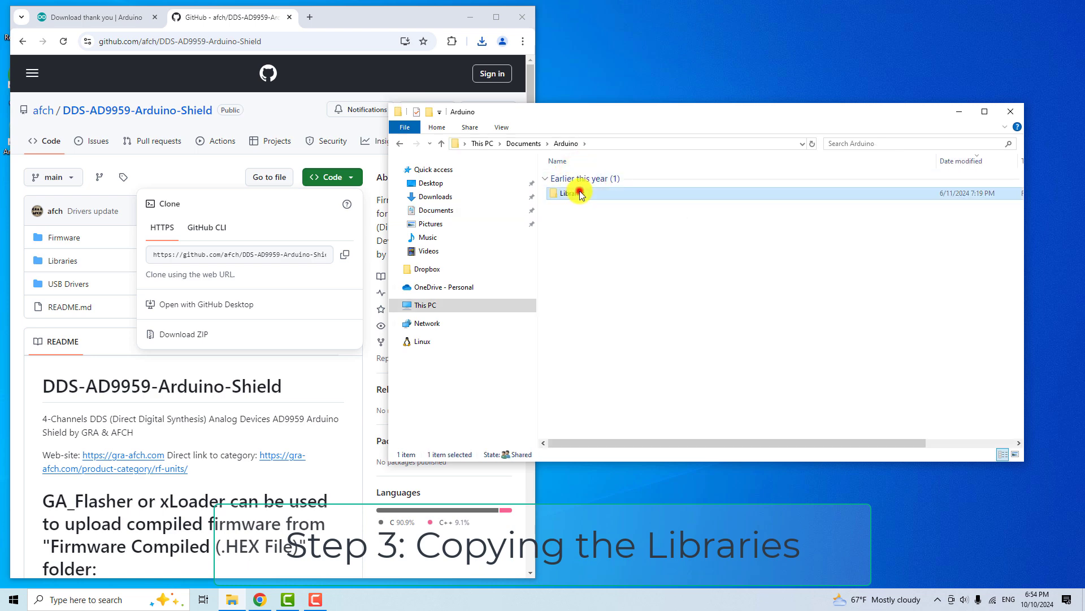
double_click(582, 193)
right_click(598, 311)
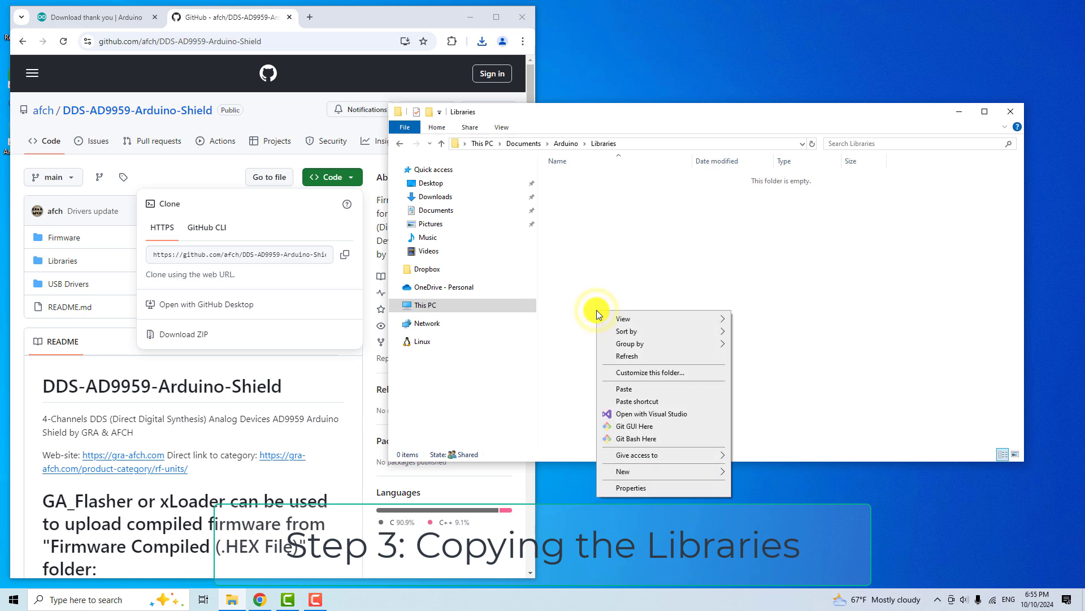
click(627, 389)
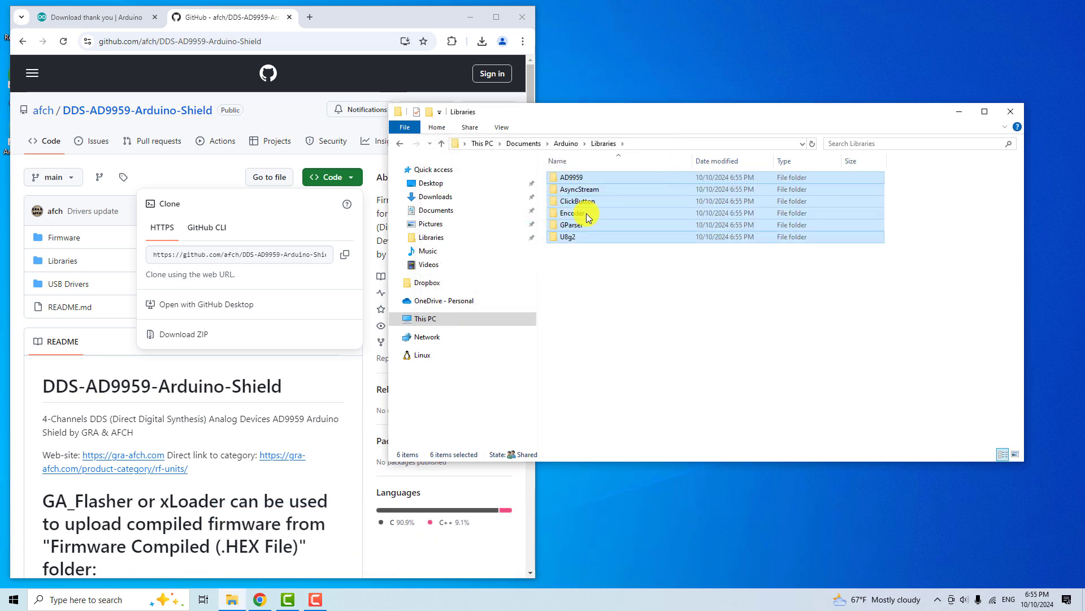
click(521, 19)
click(520, 20)
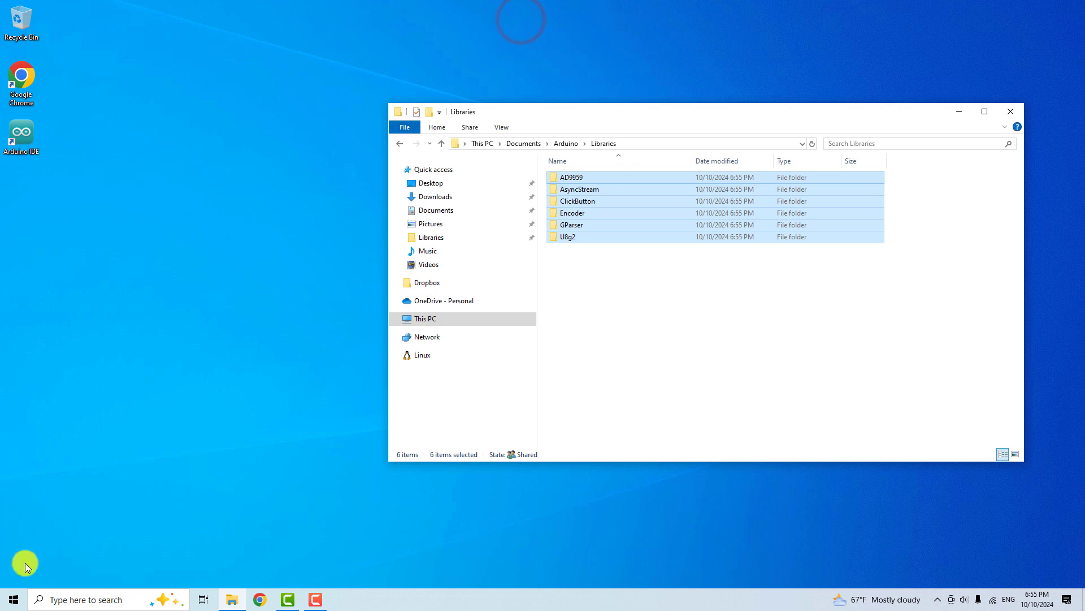
Open Device Manager and expand Ports (COM & LPT) to check the port of the connected device.
right_click(19, 601)
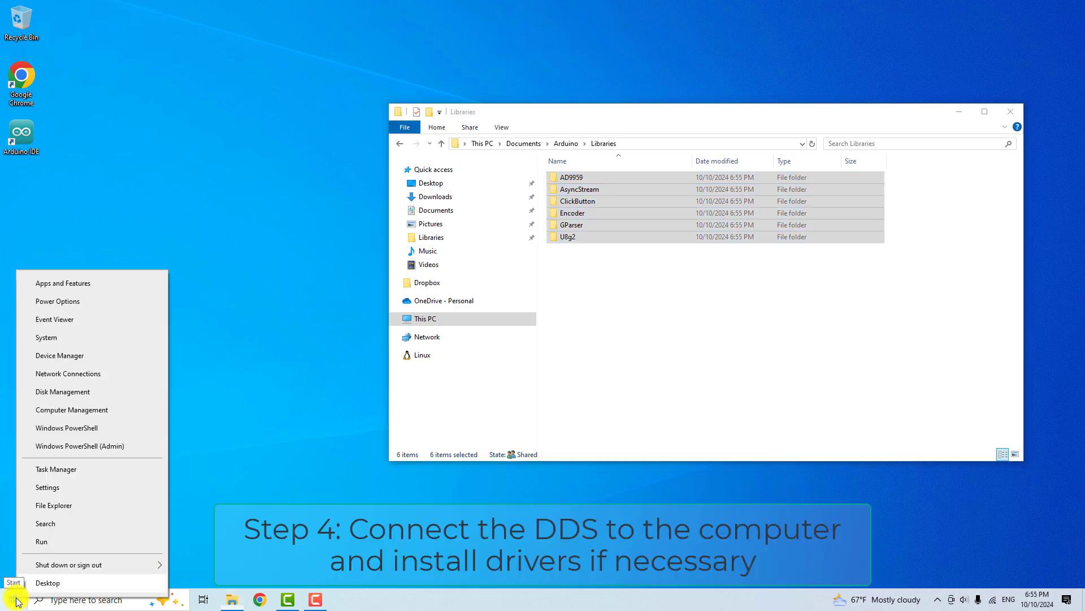
click(59, 356)
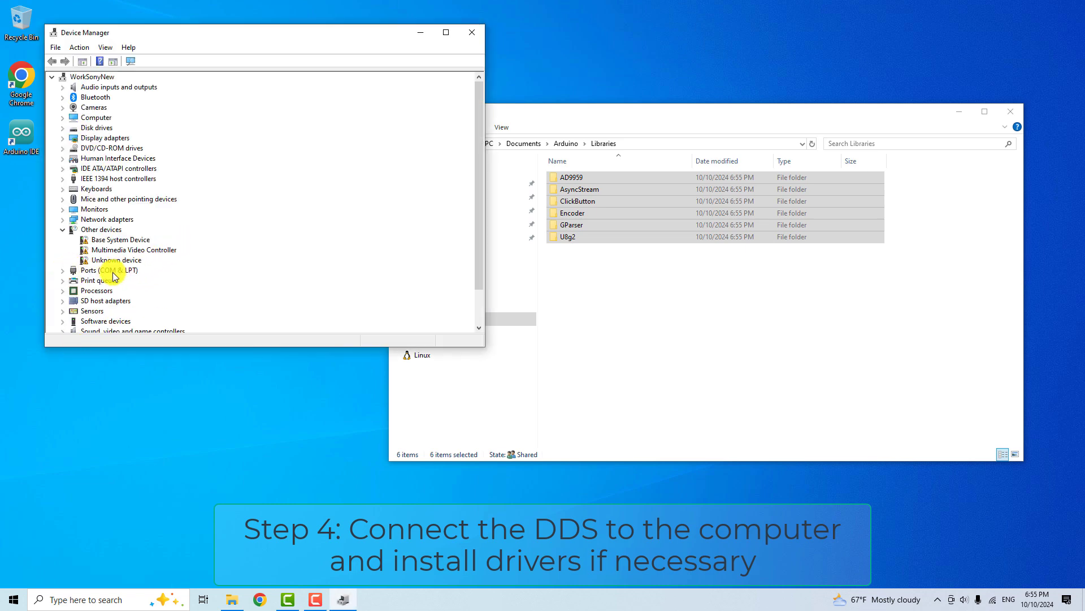
click(63, 271)
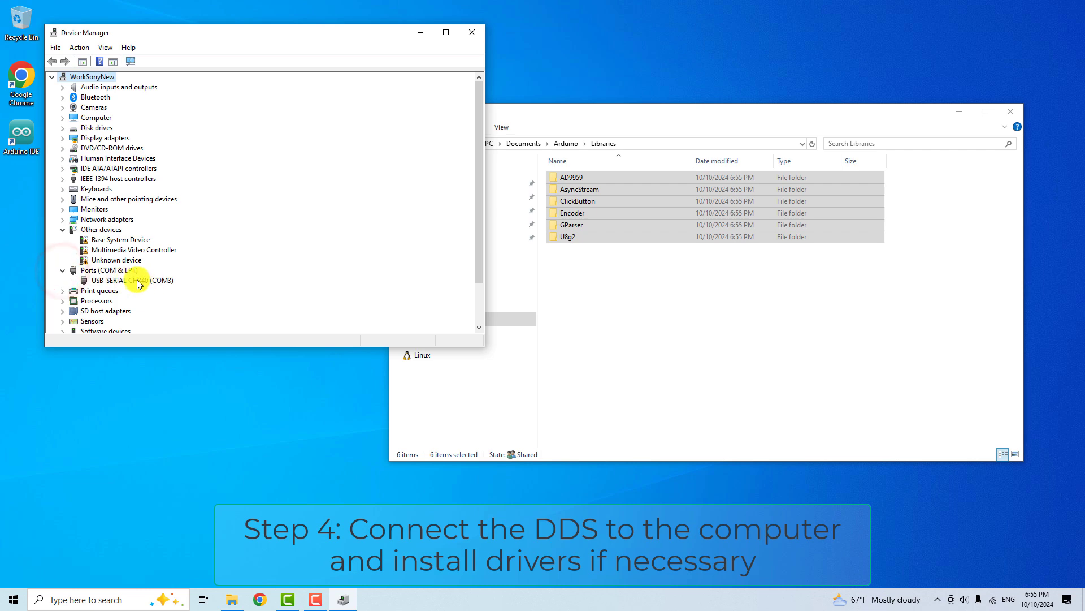
Open the ch340ser-windows archive from USB Drivers > CH340_341 in the downloaded DDS-AD9959-Arduino-Shield-main folder and dismiss the WinRAR reminder.
click(665, 334)
click(447, 198)
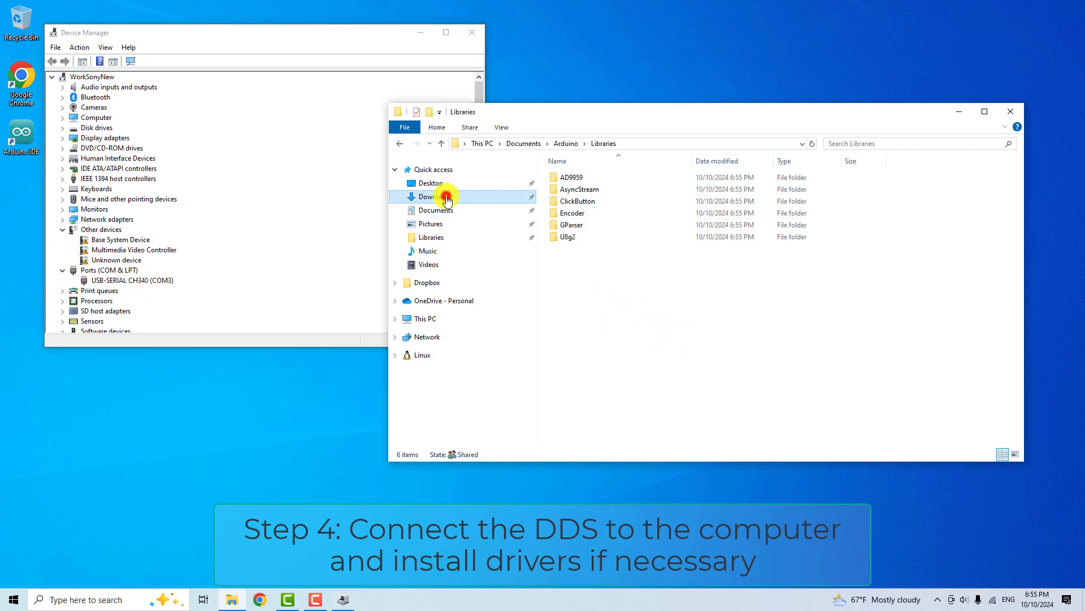
double_click(577, 237)
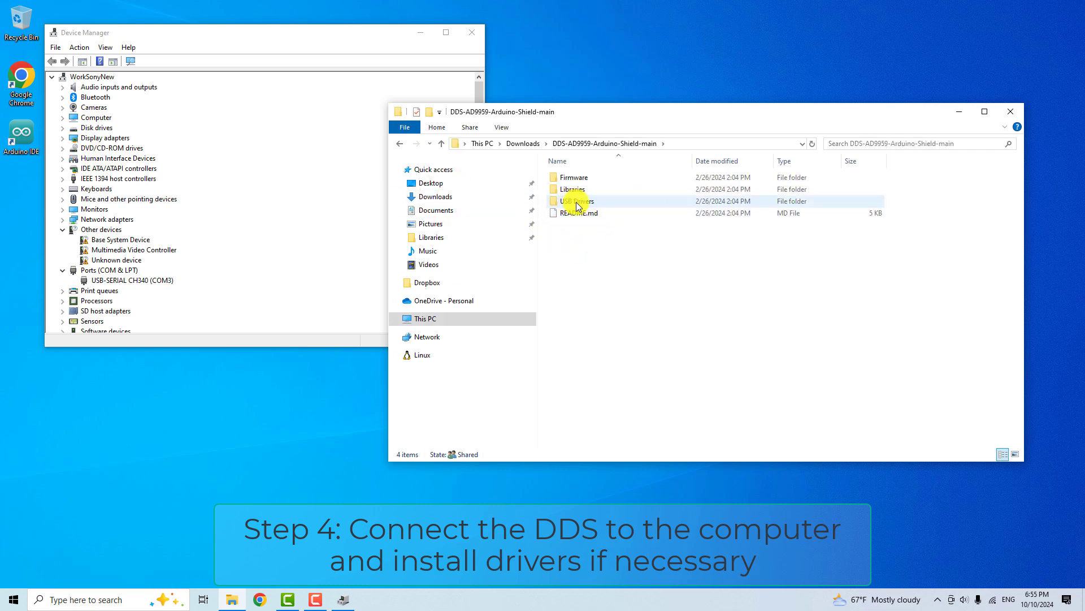
double_click(588, 202)
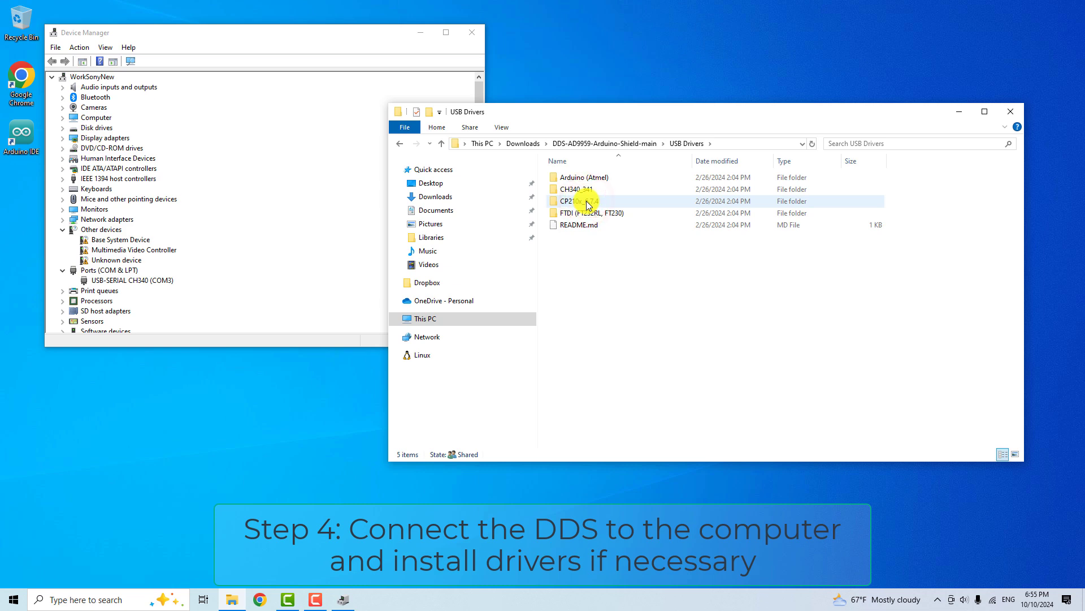
double_click(575, 191)
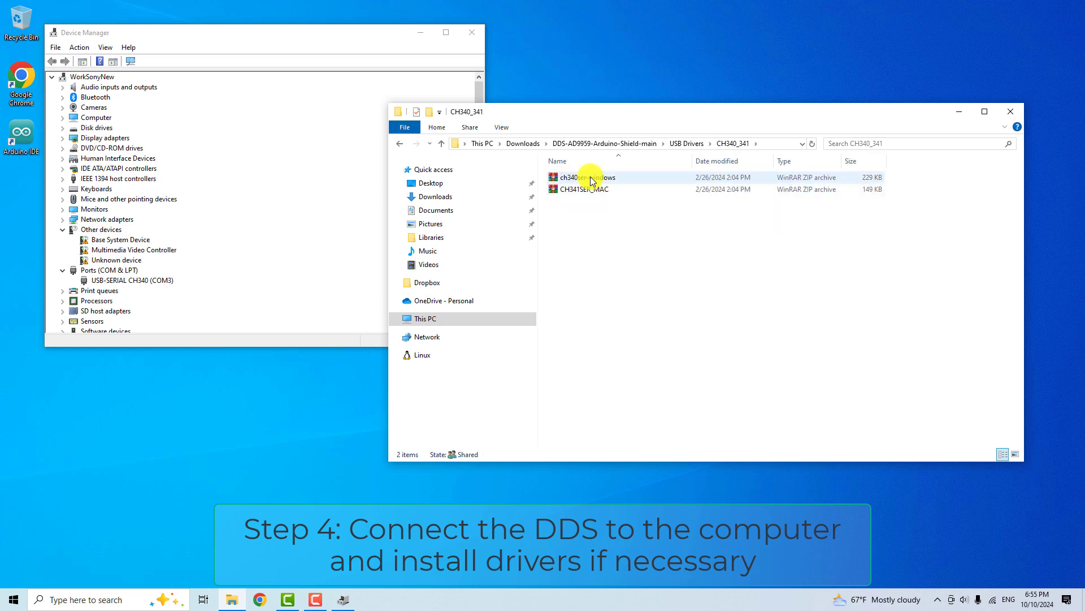
double_click(606, 180)
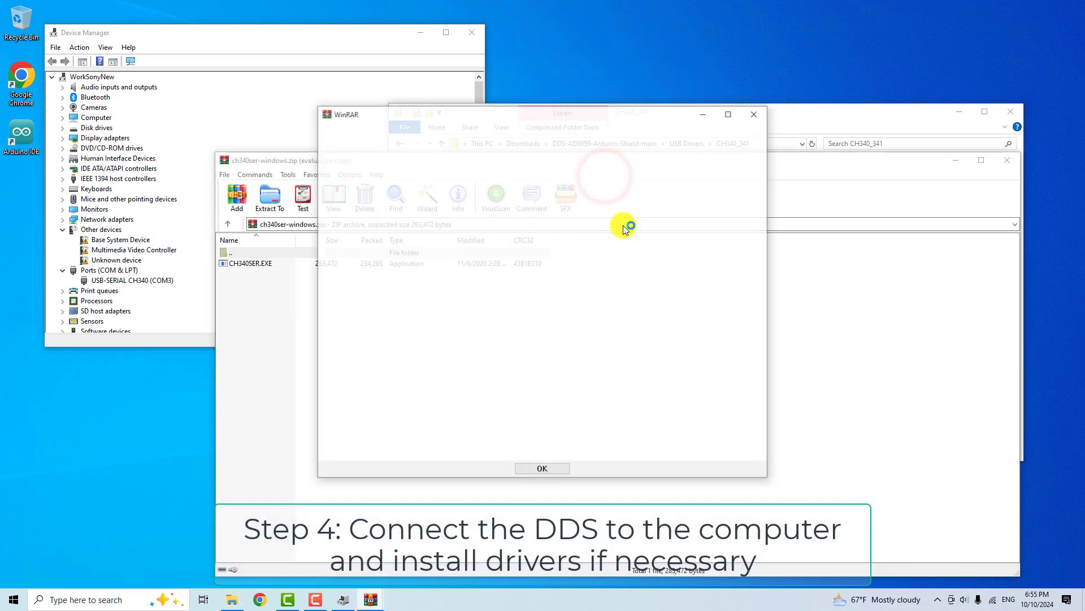
click(757, 113)
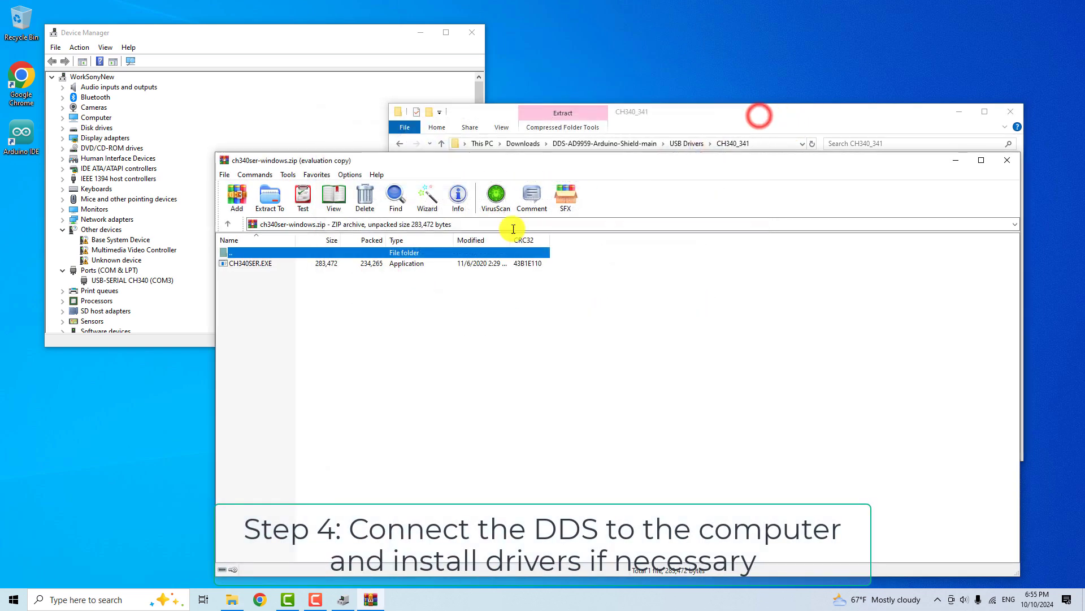
Run CH340SER.EXE from the archive, install the CH341SER.INF driver, and close the installer and the archive.
double_click(257, 265)
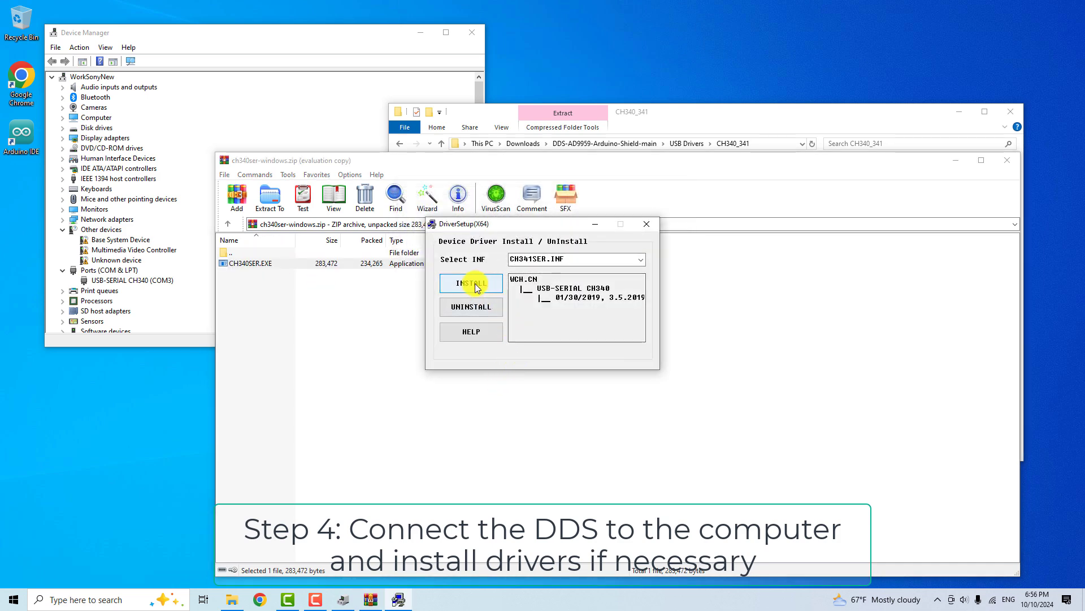
click(488, 285)
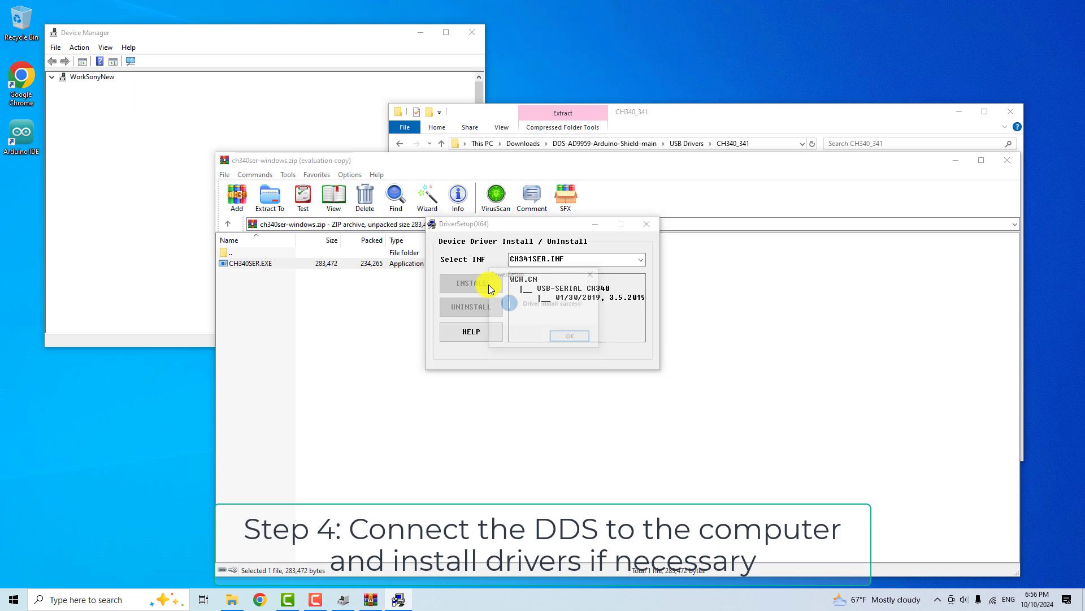
click(574, 337)
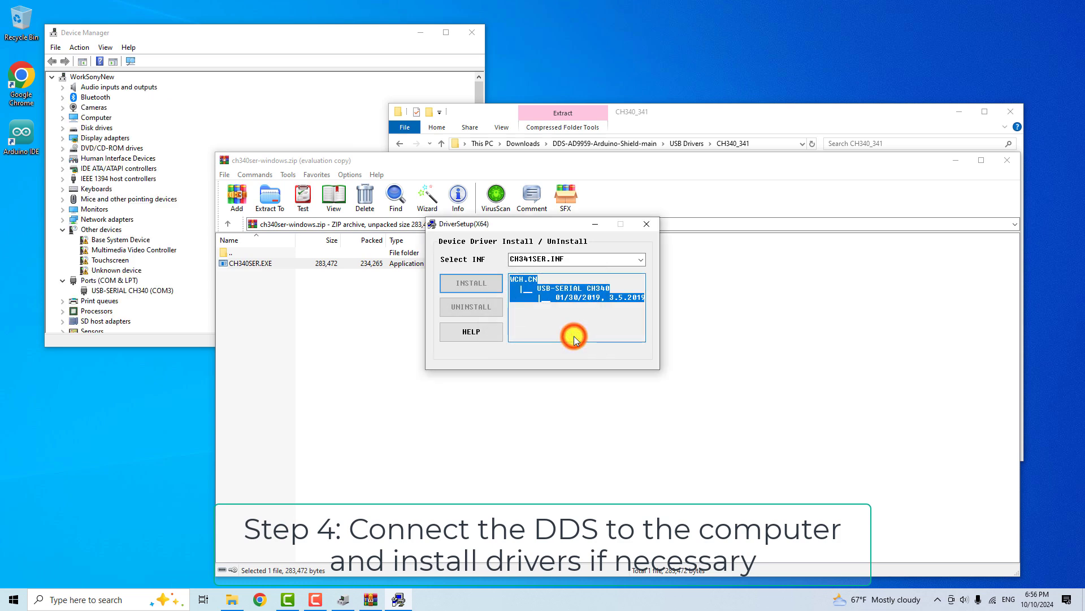
click(648, 224)
click(1006, 160)
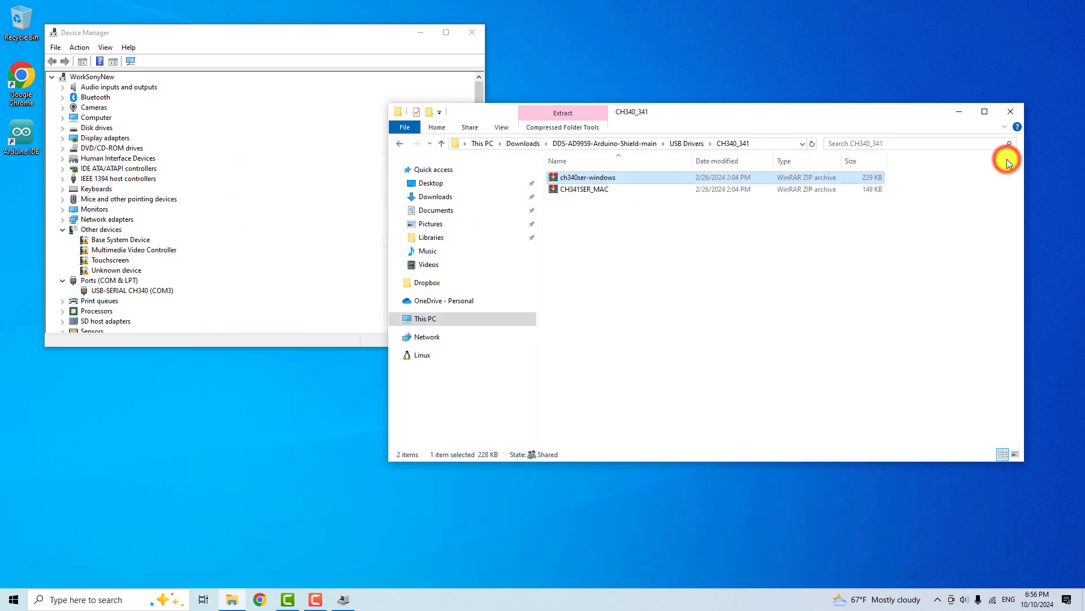
Open the DDS9959_Firmware sketch from Firmware > Source Code > DDS9959_Firmware in the DDS-AD9959-Arduino-Shield-main folder.
click(444, 144)
click(443, 143)
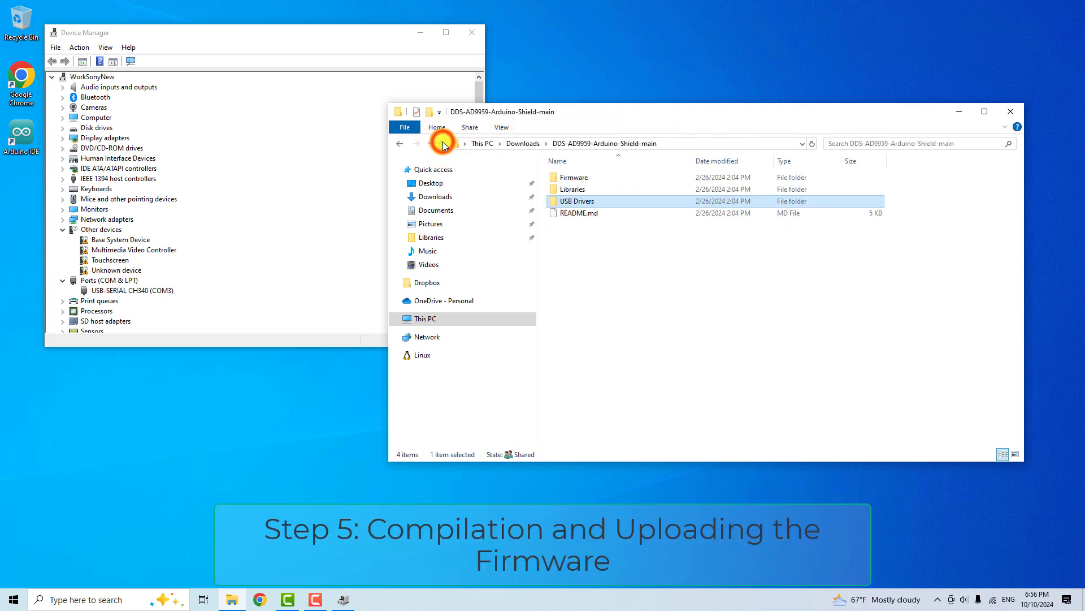
double_click(578, 178)
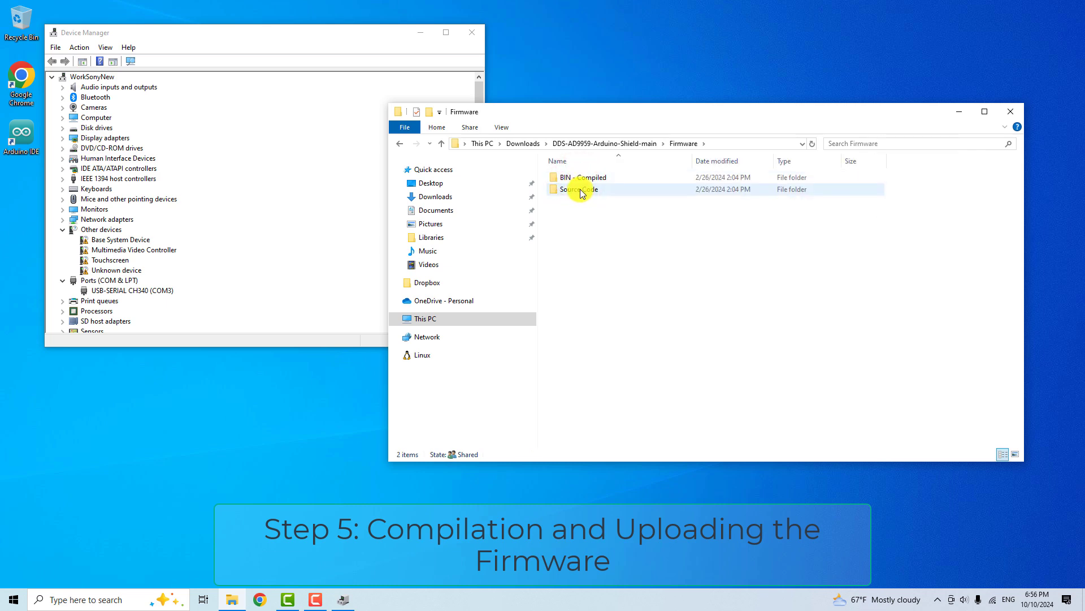
double_click(581, 191)
click(595, 181)
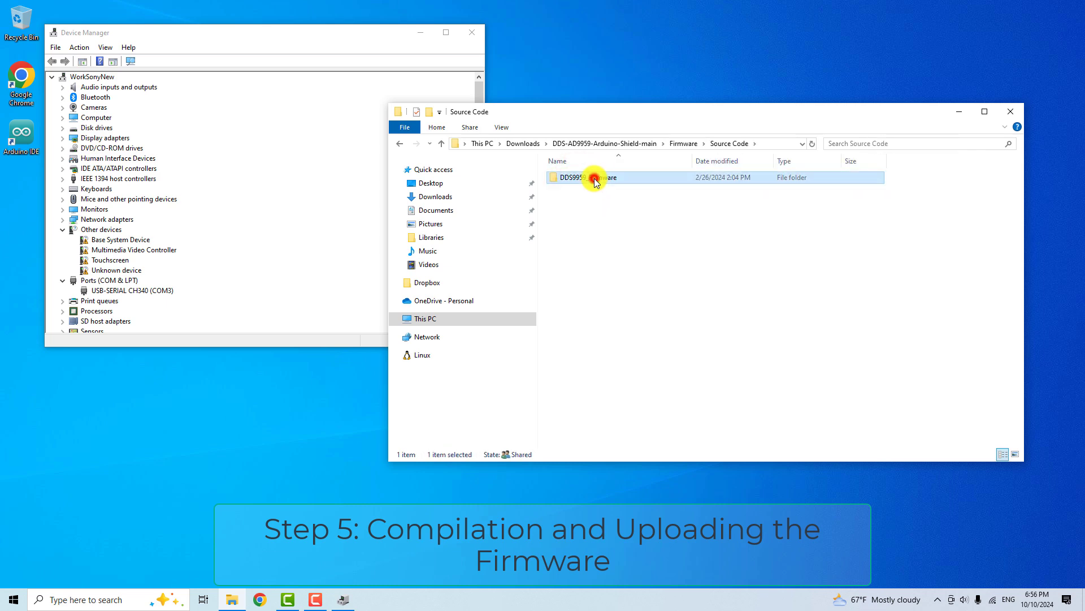
double_click(594, 180)
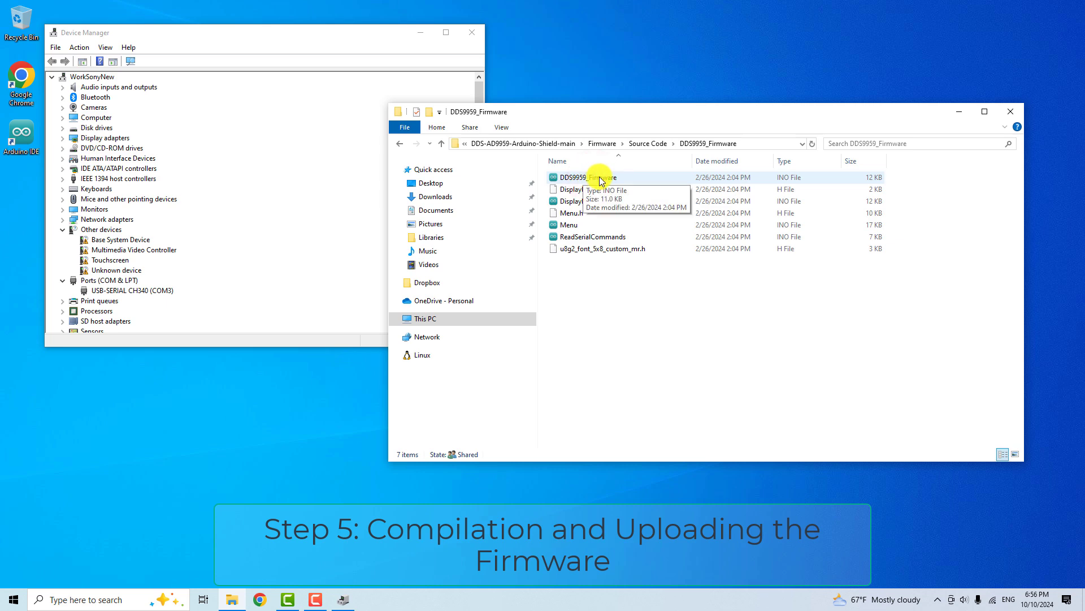
double_click(601, 178)
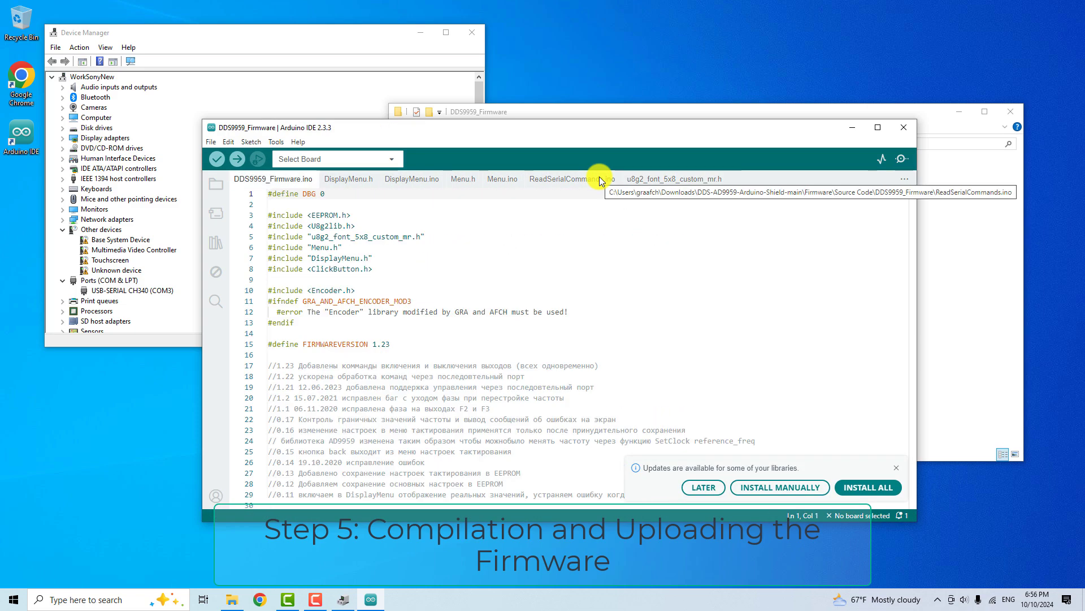
Set the sketch's board to Arduino Mega or Mega 2560 and its port to COM3.
click(281, 143)
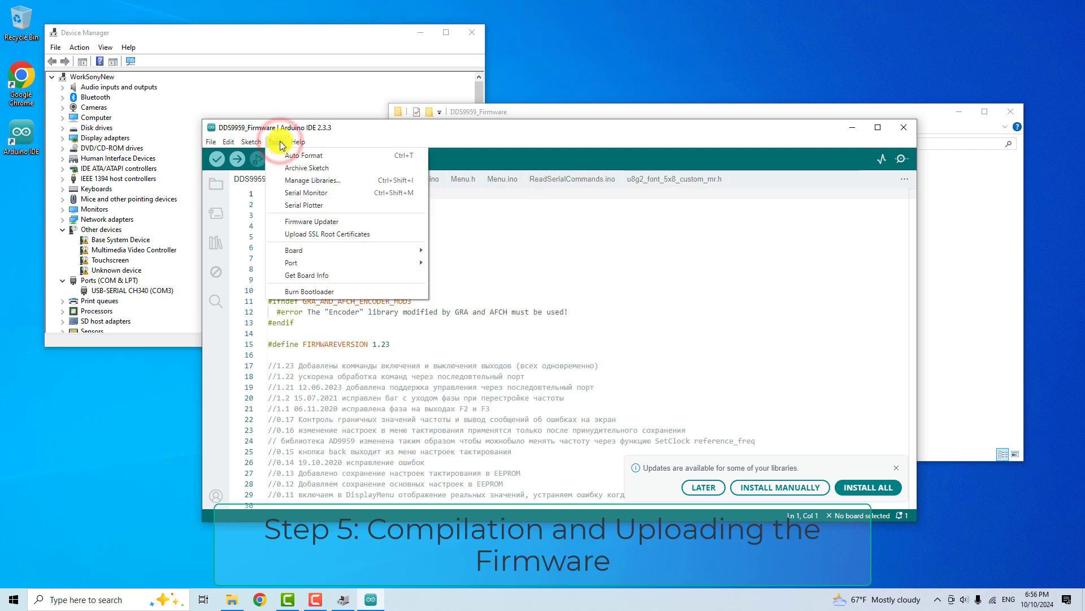
mouse_move(384, 250)
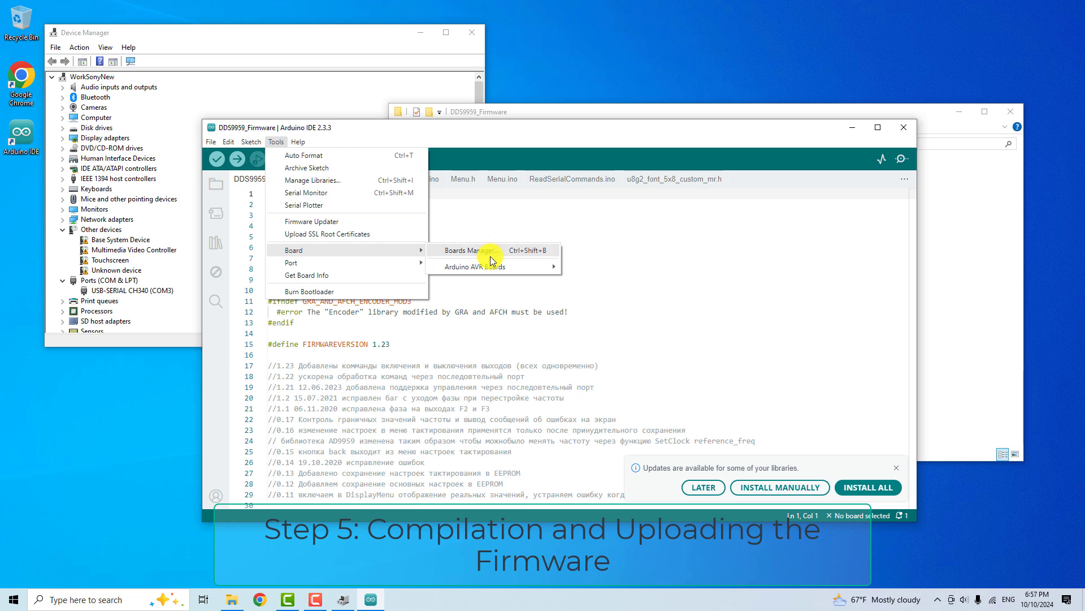
mouse_move(512, 269)
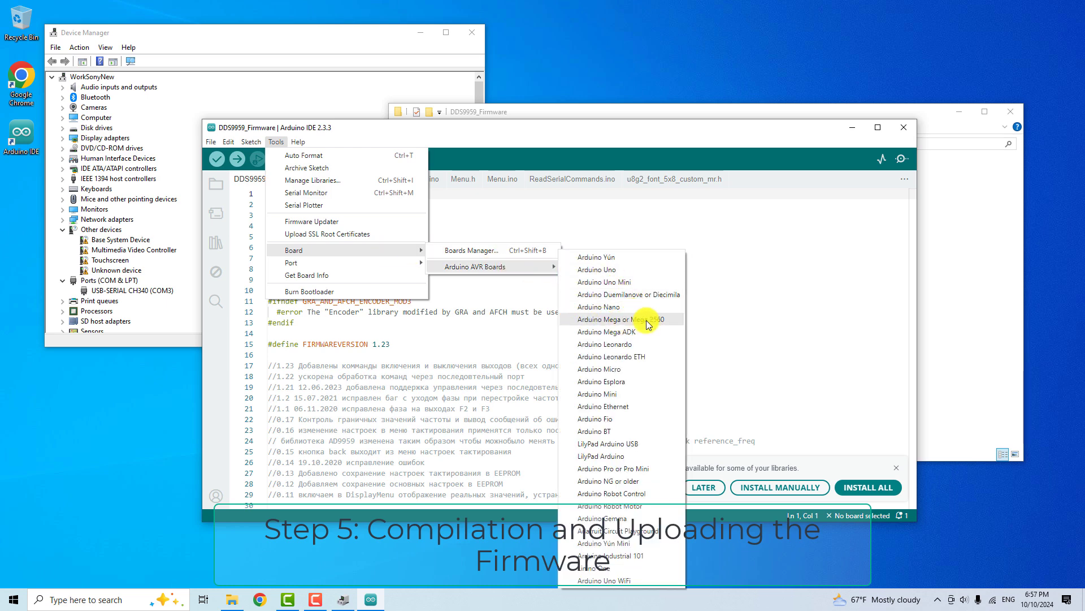
click(606, 319)
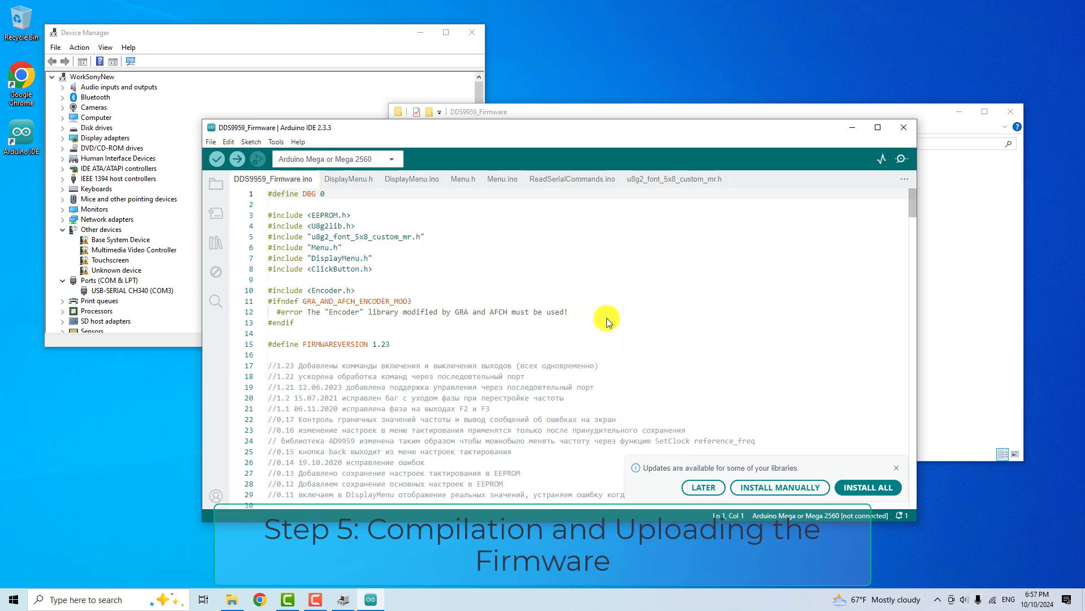
click(276, 142)
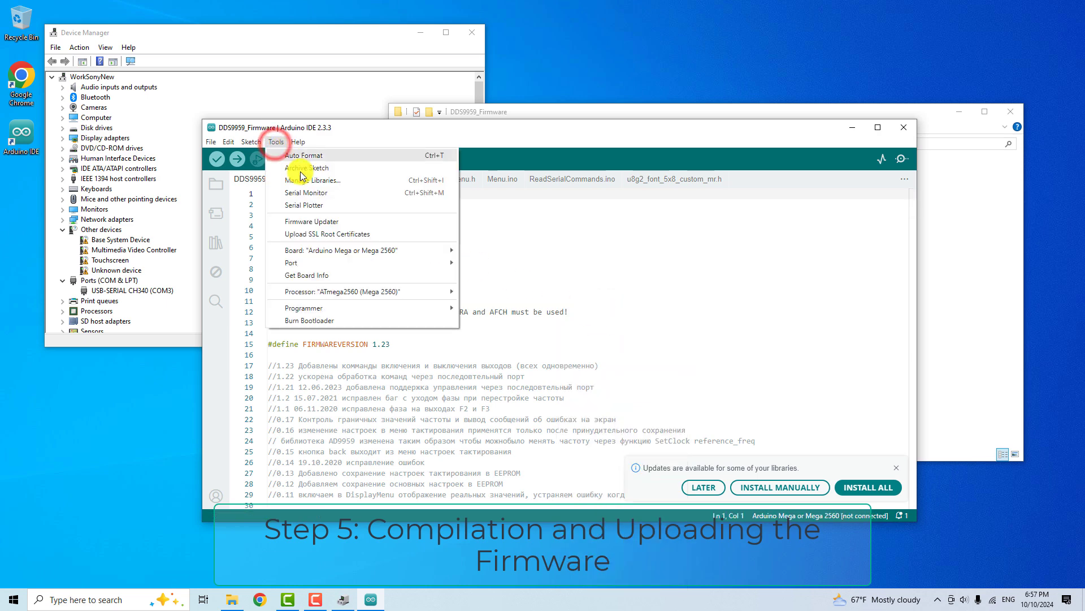
click(326, 264)
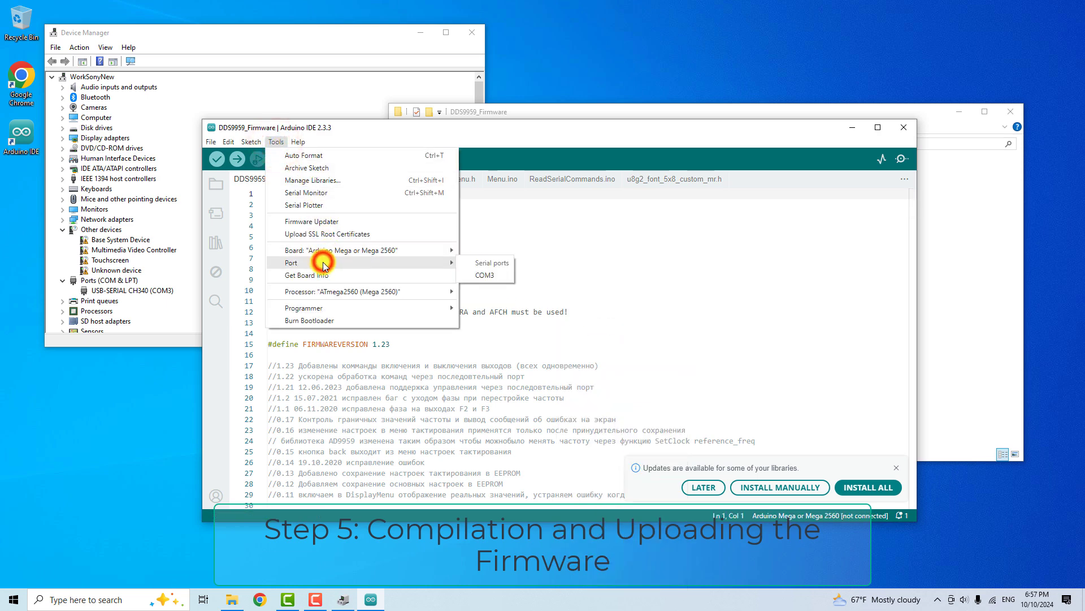
click(486, 275)
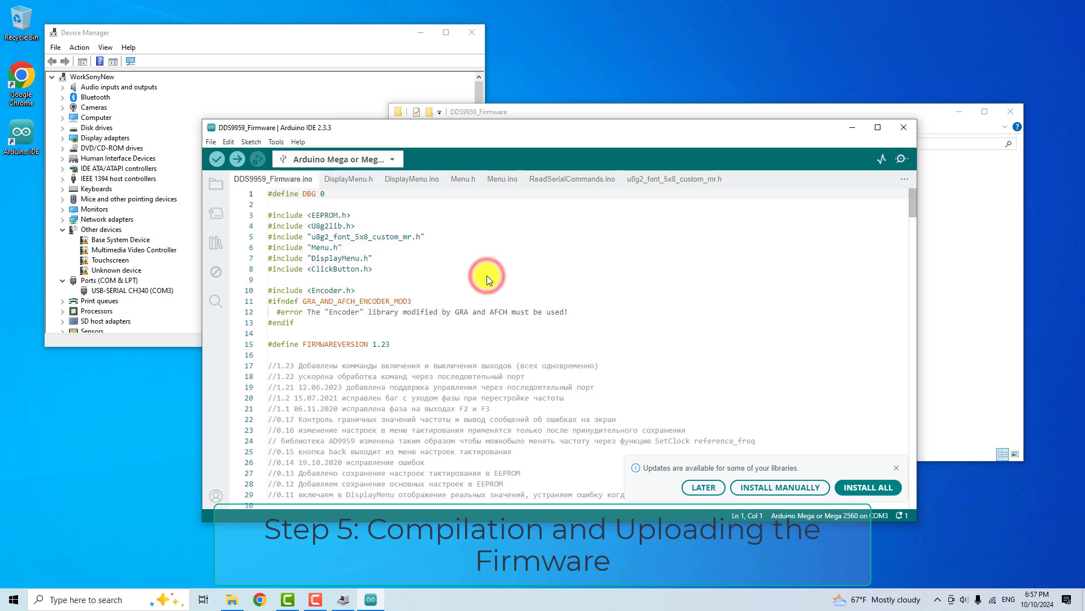
Compile and upload the DDS9959_Firmware sketch to the board and postpone the offered library updates.
click(240, 161)
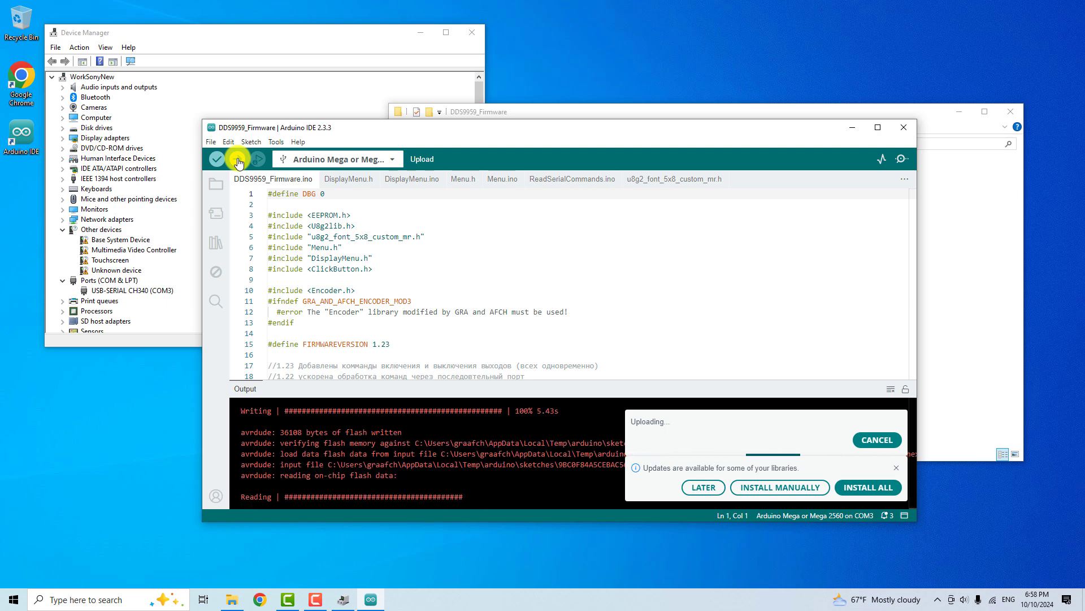
click(704, 487)
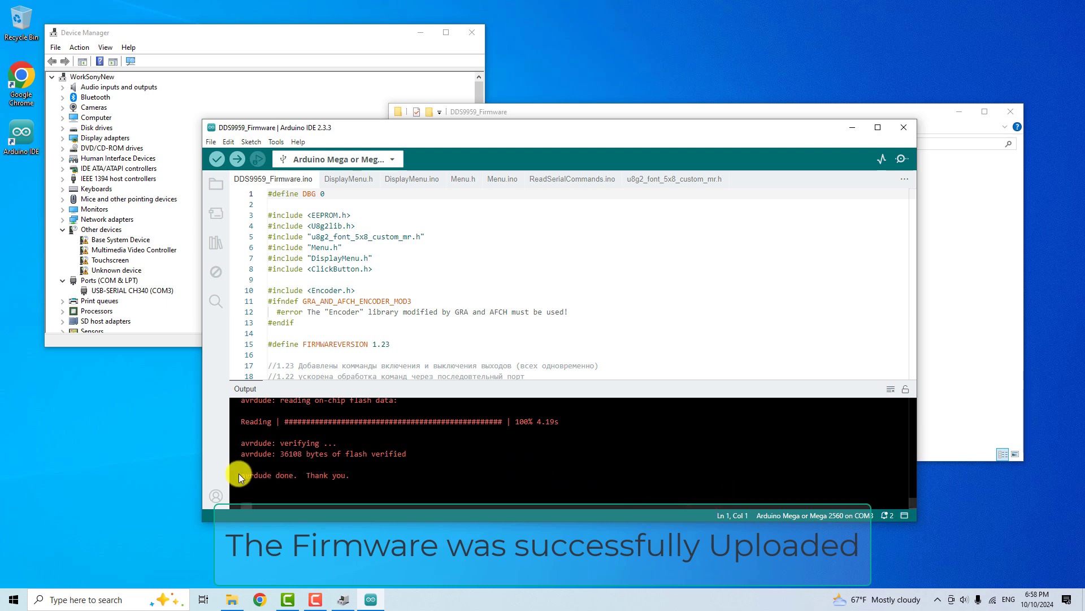
Examine the last avrdude verification lines in the upload output.
double_click(243, 443)
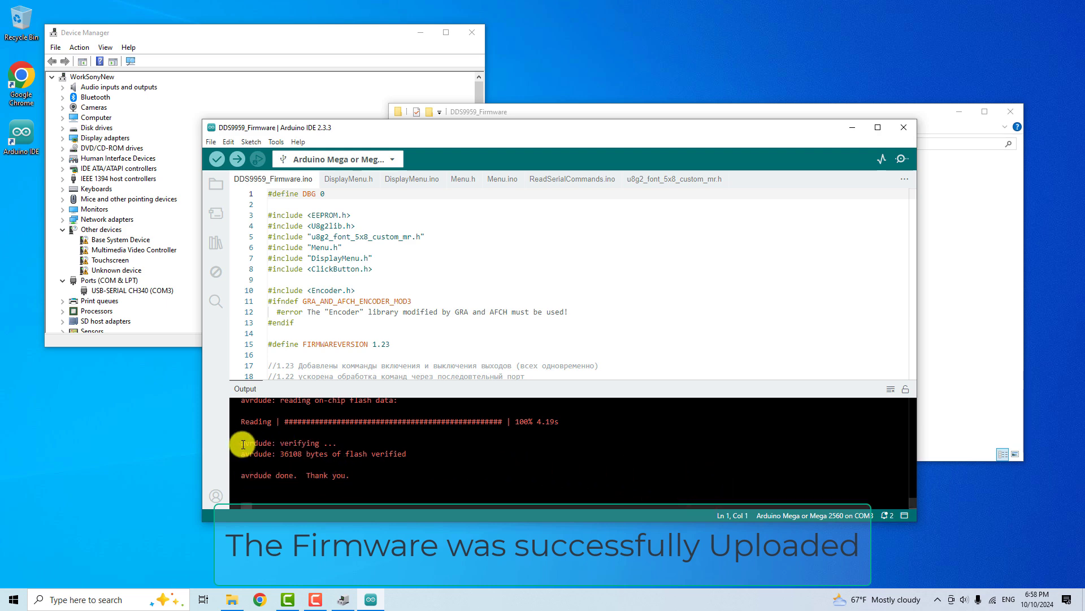
drag(314, 448, 387, 473)
click(392, 475)
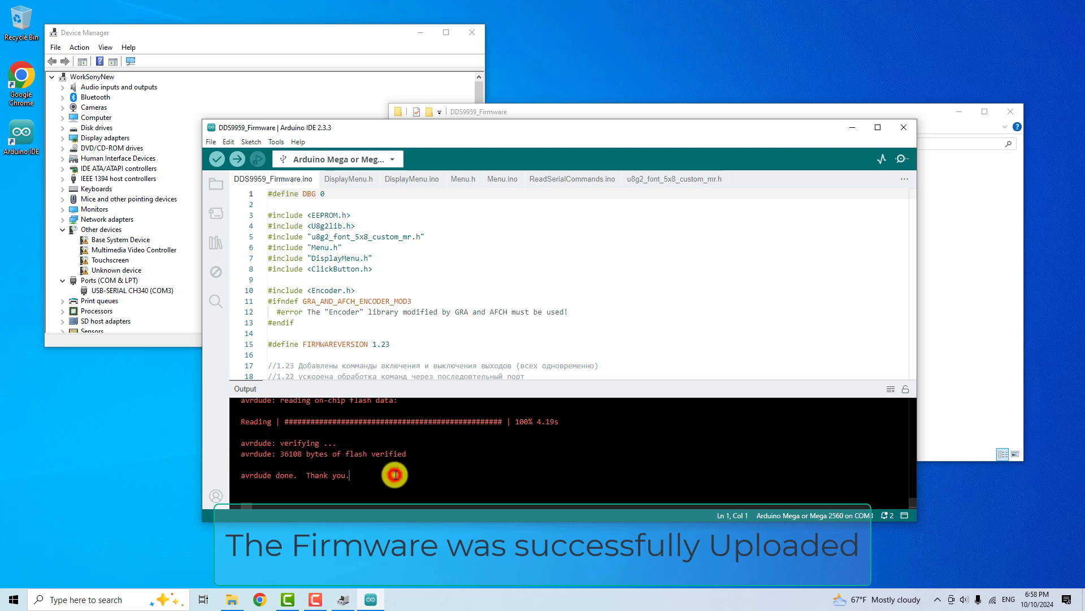